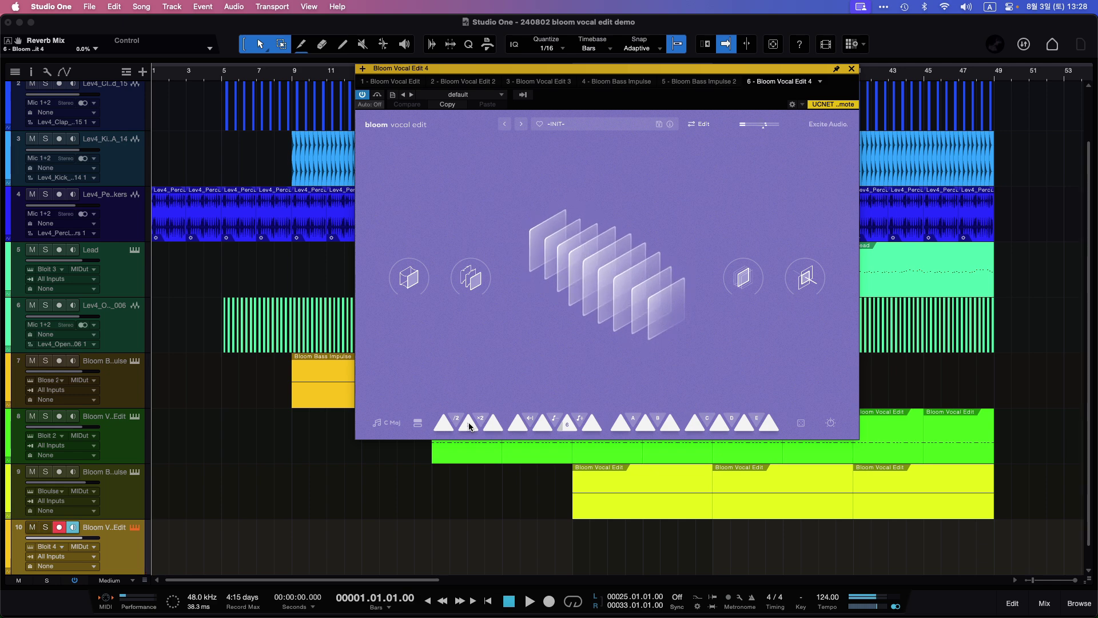
Try out the Glue and Fuzz macros in Bloom Vocal Edit, turning Glue up and back down to 0%.
left_click_drag(409, 277, 454, 184)
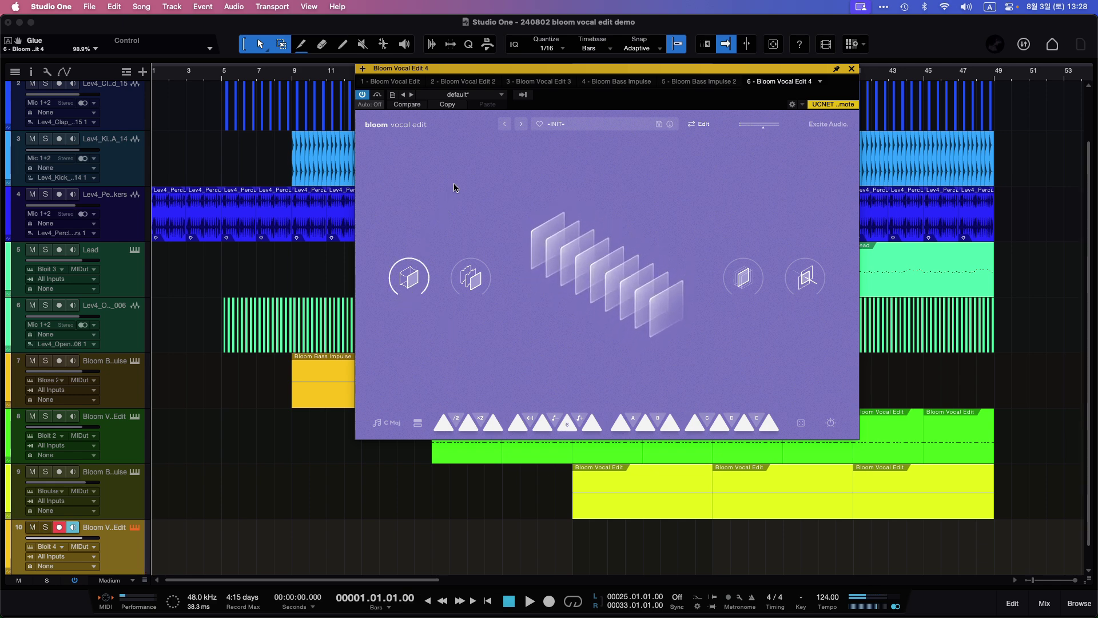
left_click_drag(412, 279, 413, 393)
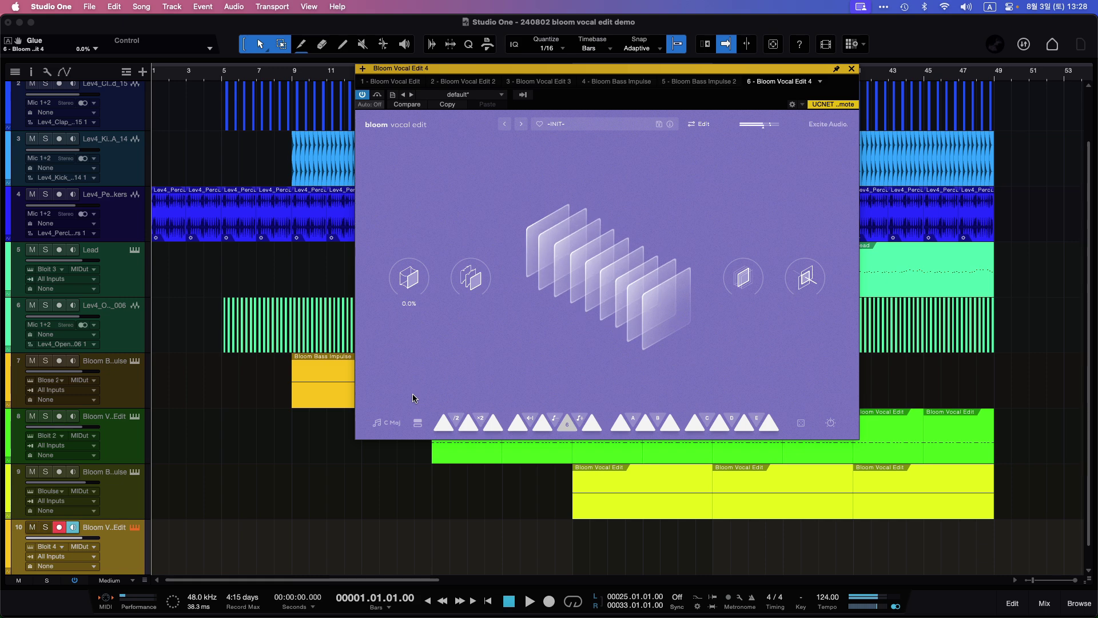
left_click_drag(471, 277, 465, 301)
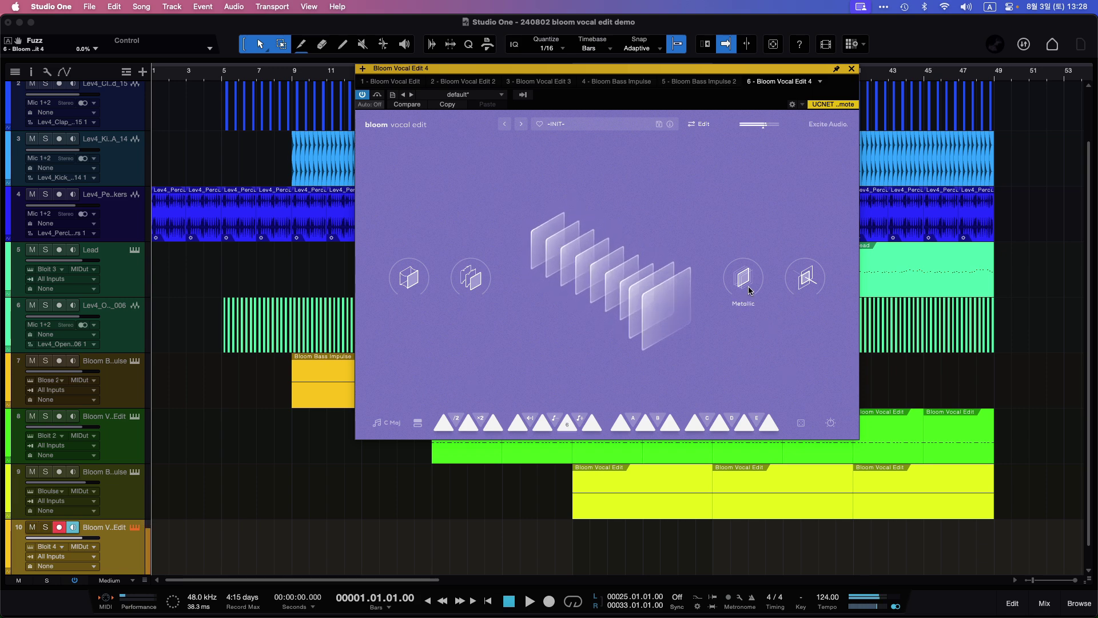
Try out the Metallic and Doubler macros at up to 100%, returning all the macro amounts to zero.
left_click_drag(748, 286, 777, 181)
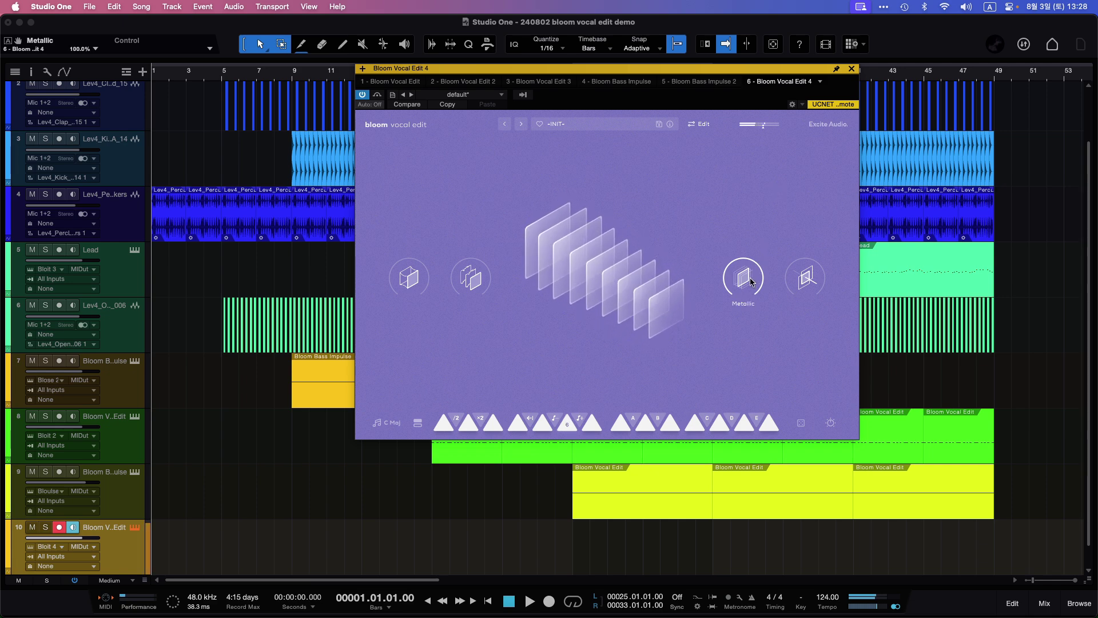
left_click_drag(752, 279, 708, 529)
left_click_drag(813, 258, 835, 155)
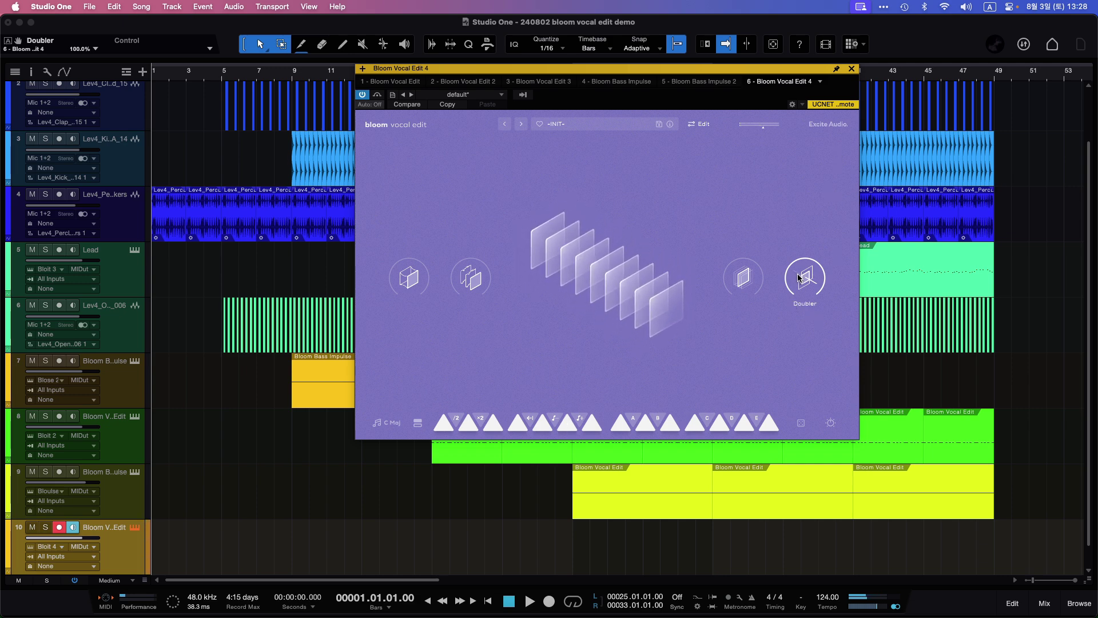
left_click_drag(801, 284, 829, 225)
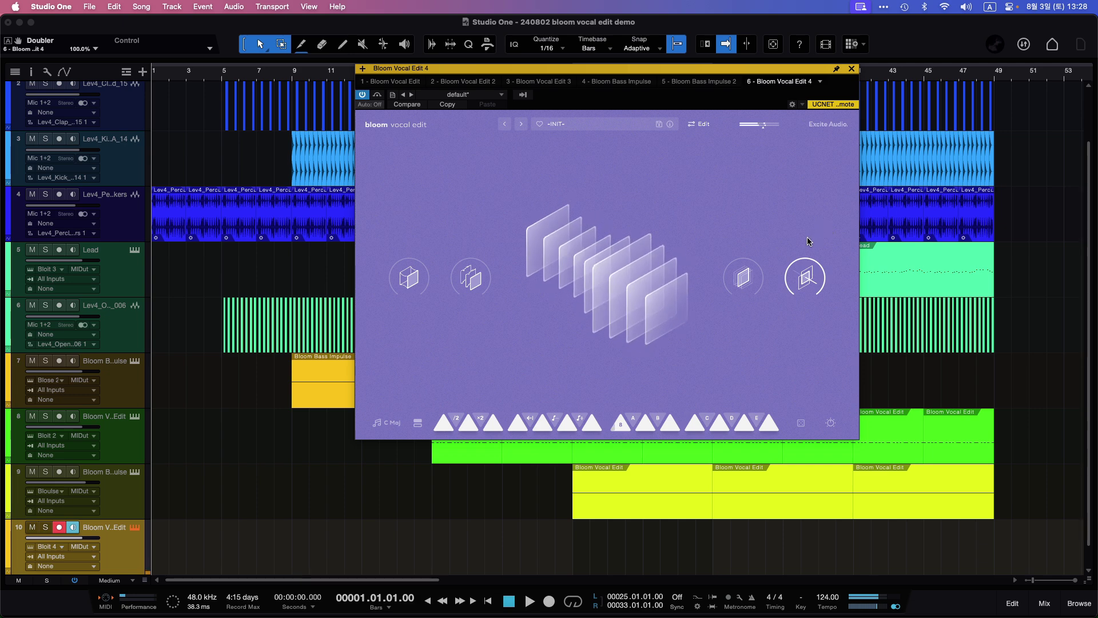
left_click_drag(806, 273, 768, 399)
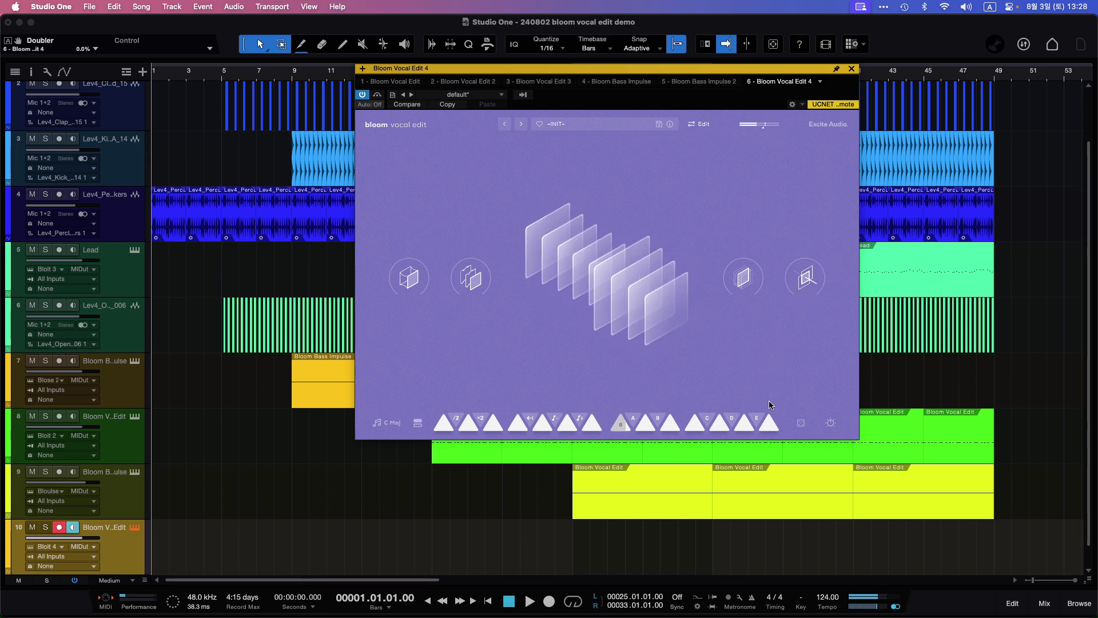
left_click_drag(470, 281, 426, 412)
Try assigning the third sample of Bank 6 to pad 3 in the sample bank view, and return to the main view.
left_click(417, 423)
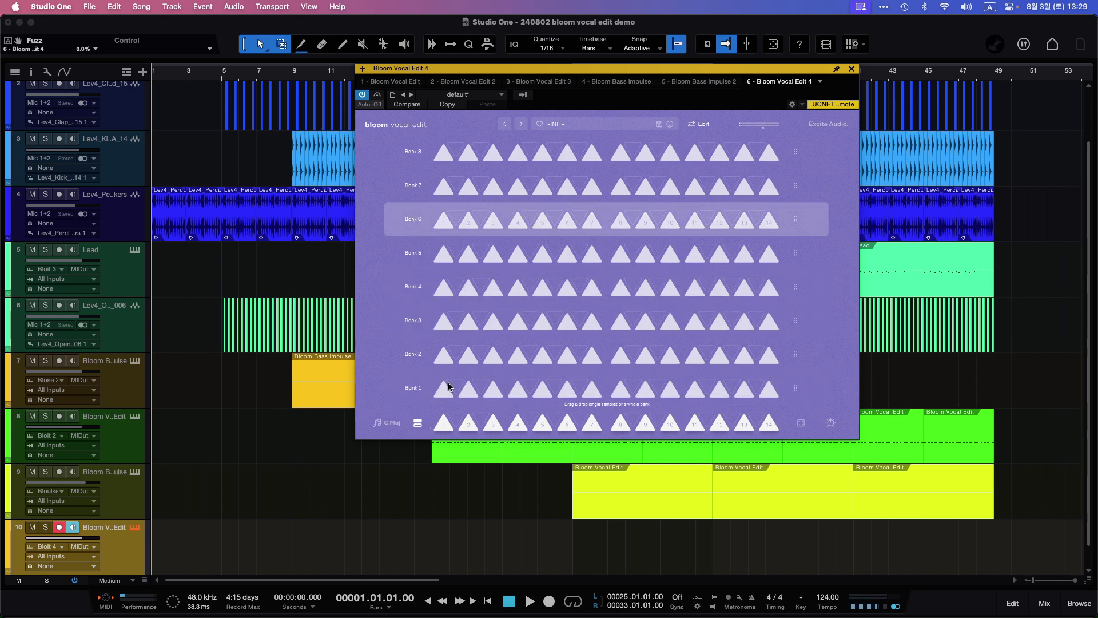
left_click_drag(495, 222, 496, 426)
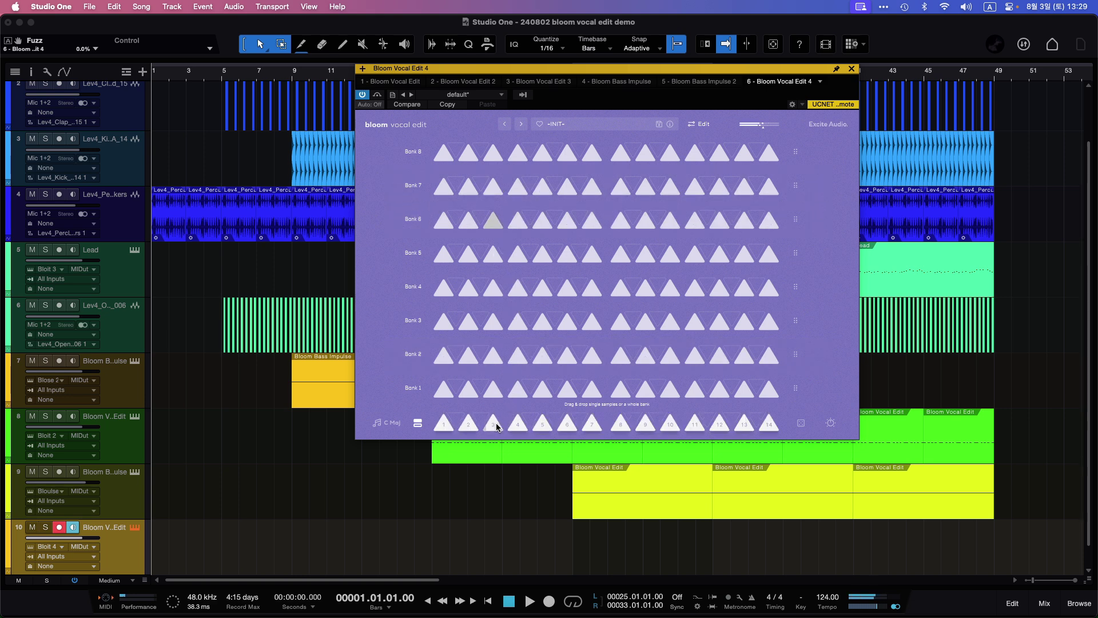
left_click_drag(495, 423, 472, 109)
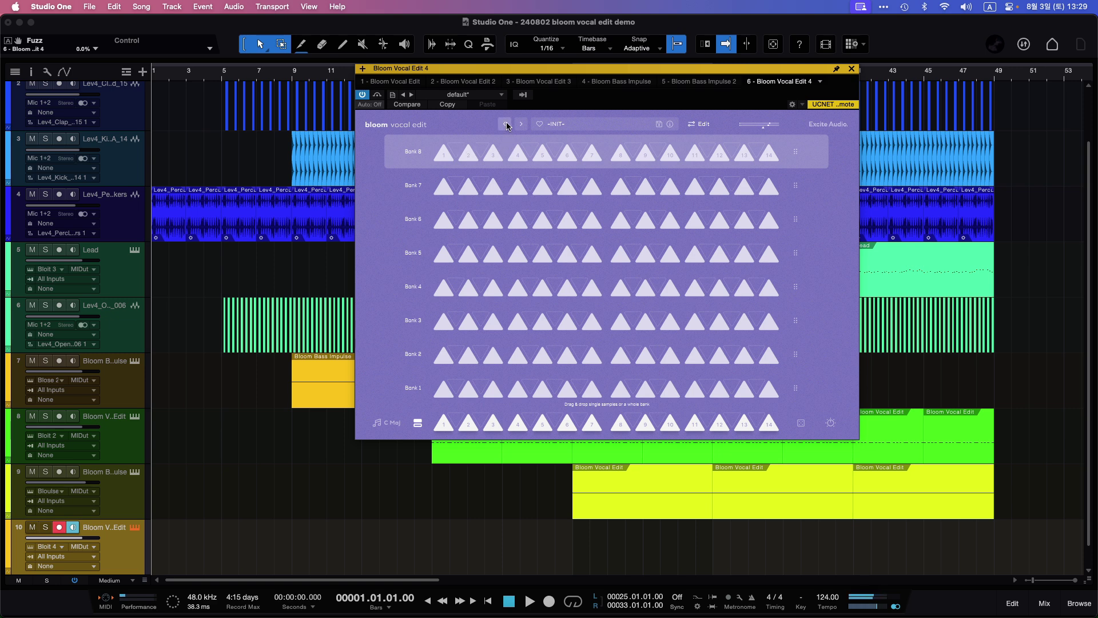
left_click_drag(507, 125, 418, 422)
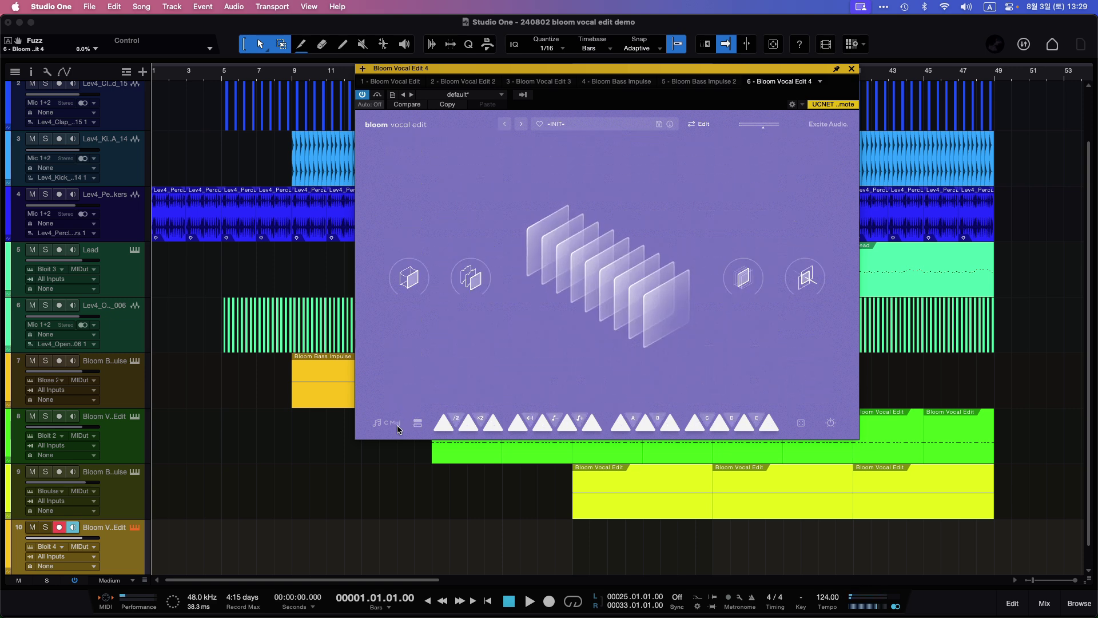
Browse the preset categories from Experimental through Textures and load the Basic preset BA All In Me.
left_click(544, 121)
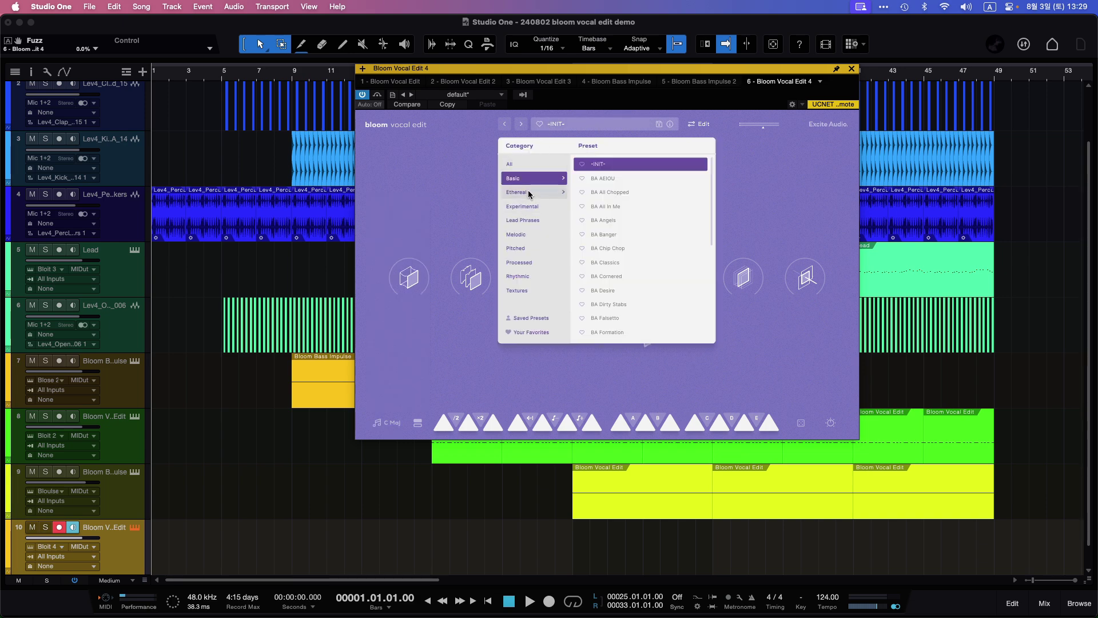
left_click(527, 209)
left_click(523, 218)
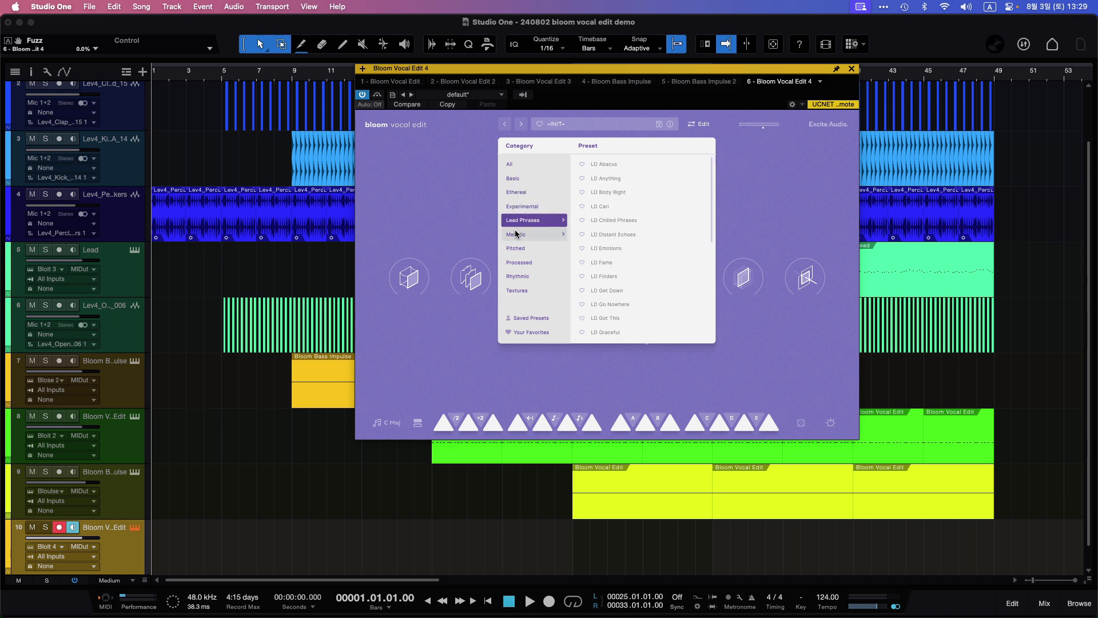
left_click(517, 233)
left_click(516, 248)
left_click(515, 263)
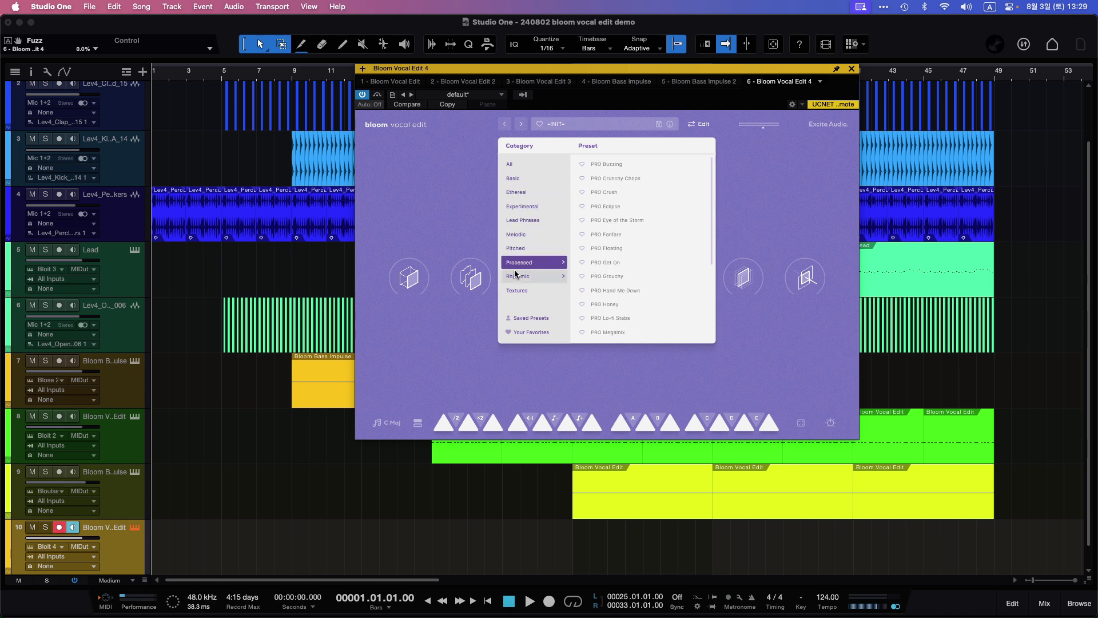
left_click(517, 277)
left_click(517, 290)
left_click(513, 178)
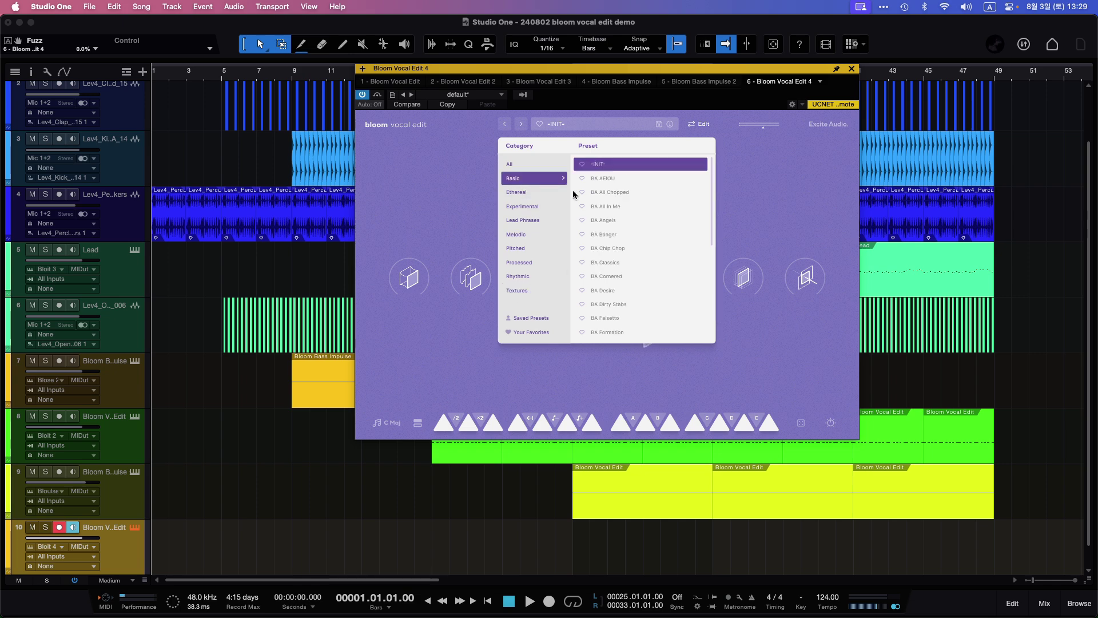
left_click(601, 206)
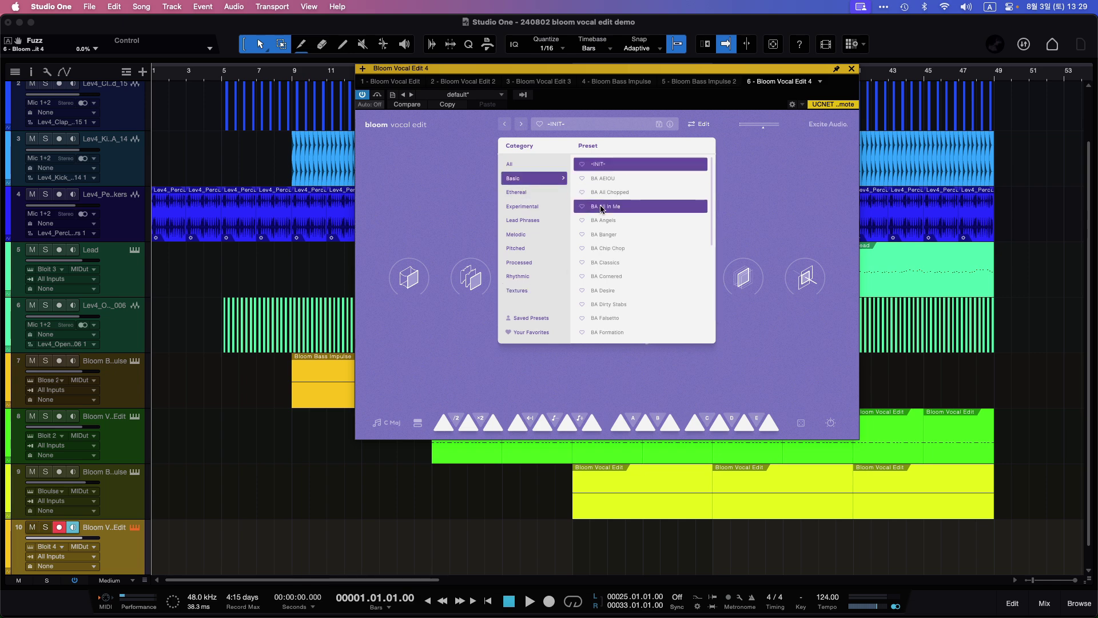
left_click(633, 422)
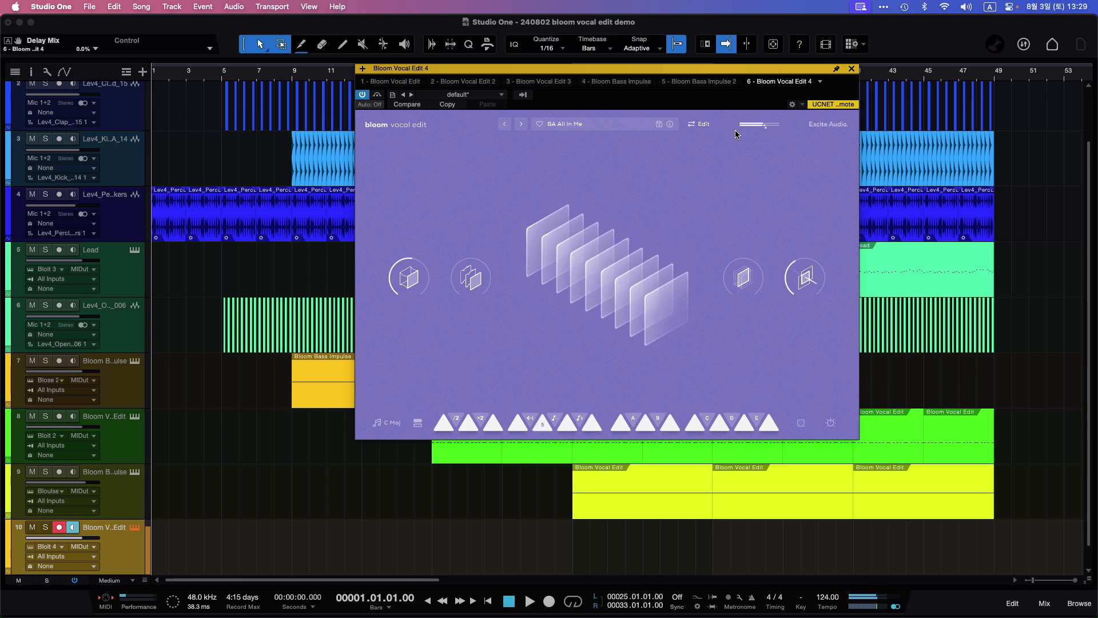
Open the detailed edit view and try sample 9 at Double speed and at Half speed.
left_click(702, 125)
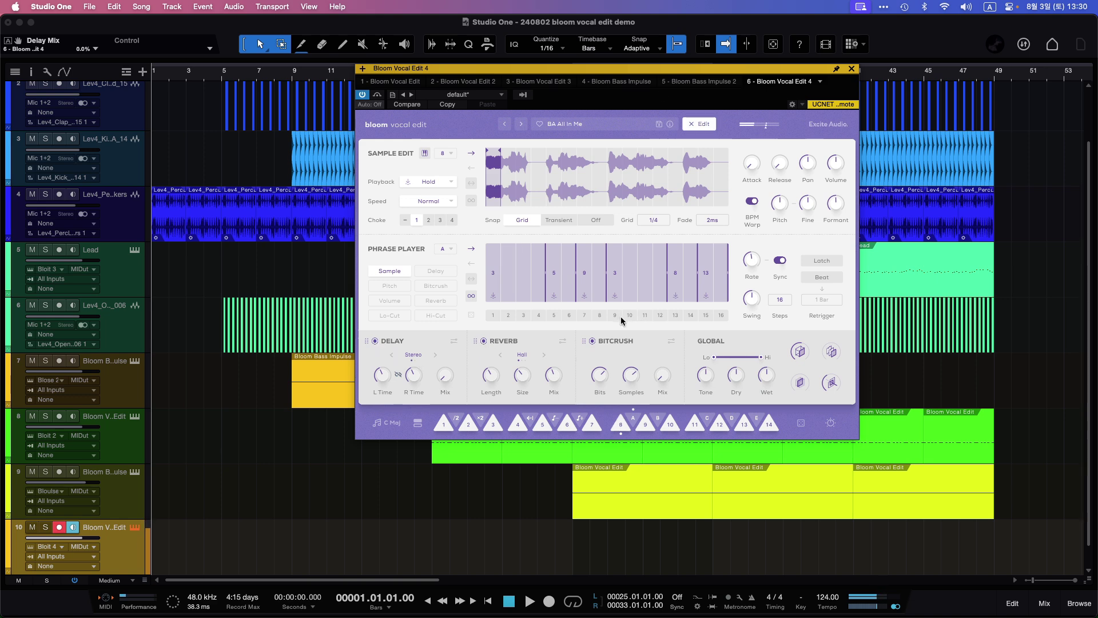
left_click(452, 204)
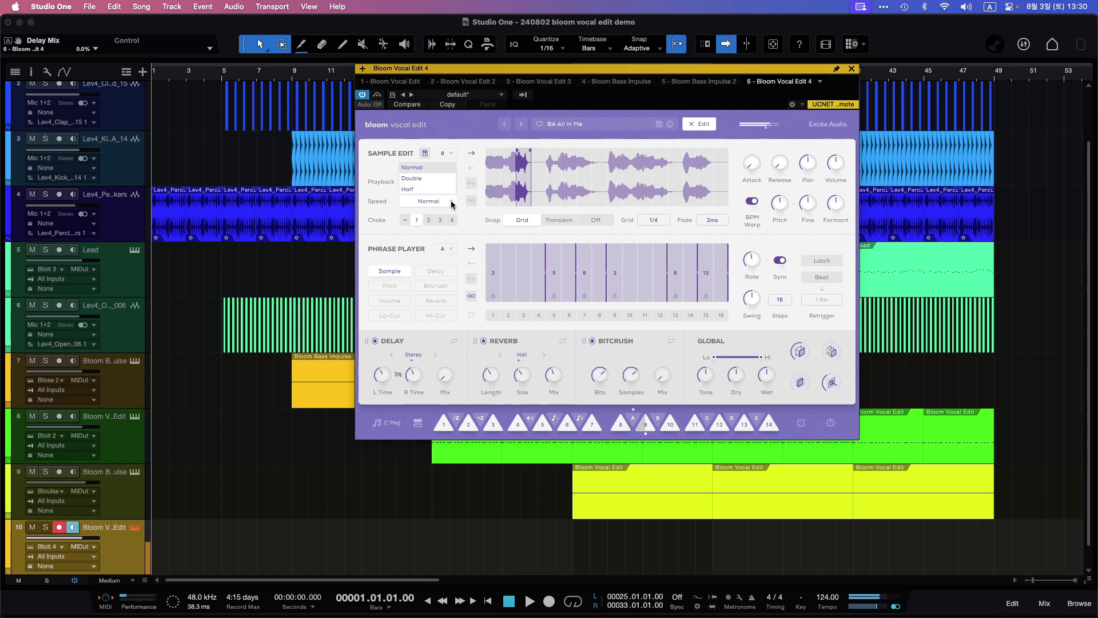
left_click(430, 183)
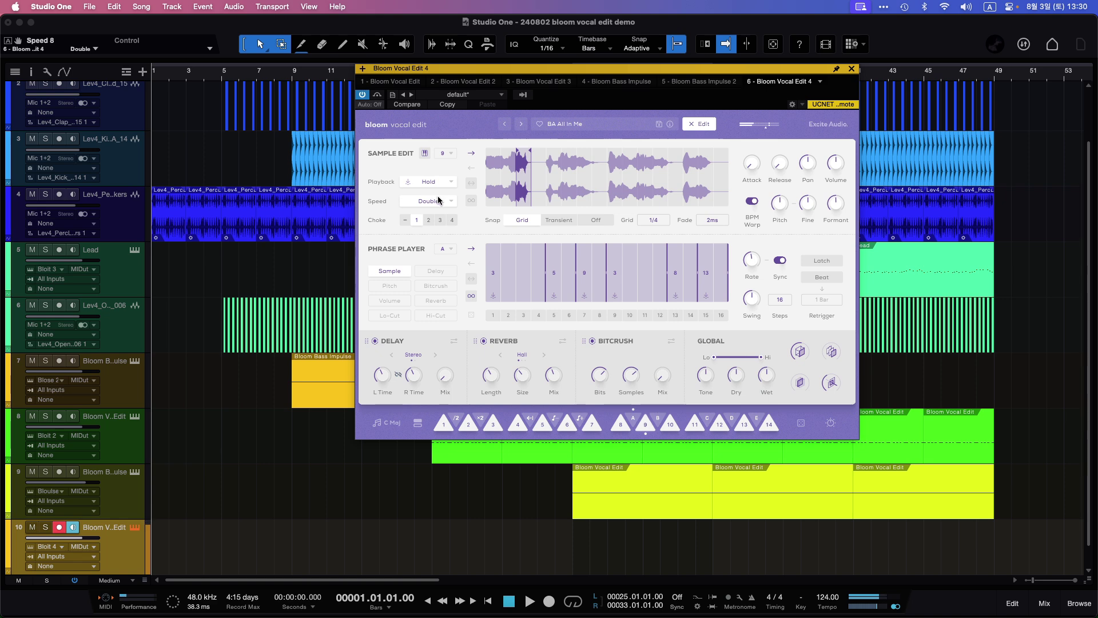
left_click(441, 204)
left_click(414, 198)
left_click(409, 195)
left_click(410, 195)
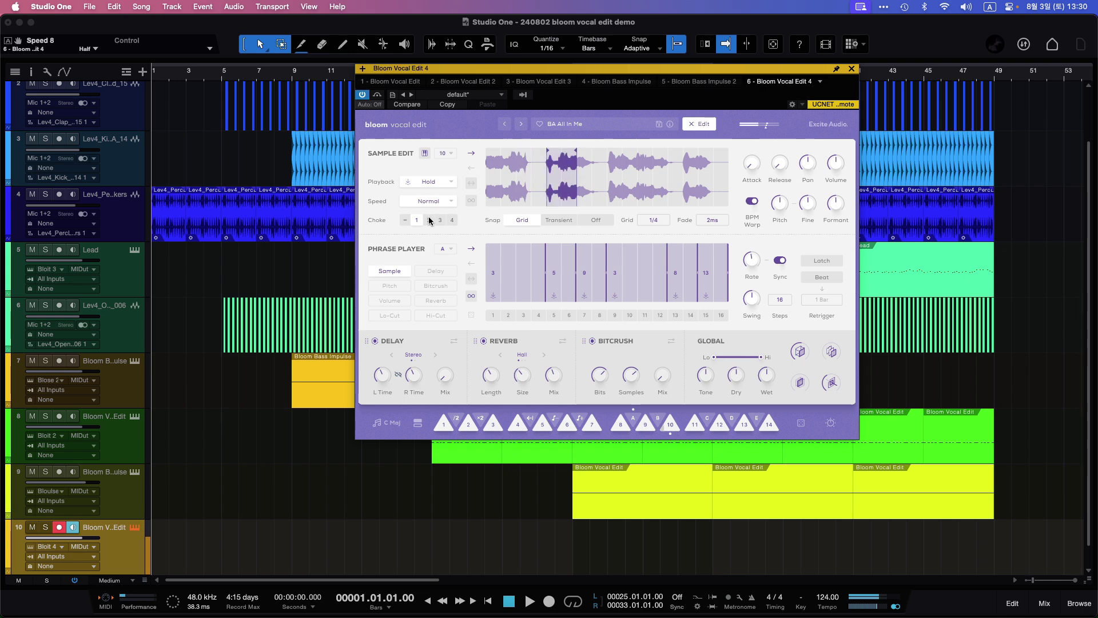
Try a different playback speed for sample 10 and set sample 4's speed to Double.
left_click(432, 202)
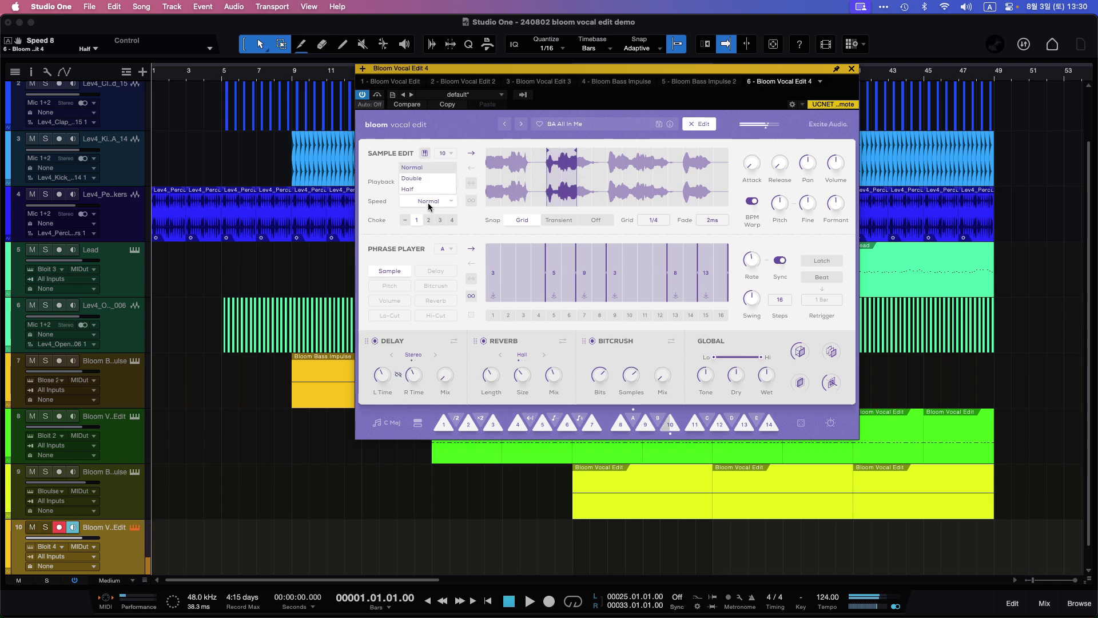
left_click(422, 184)
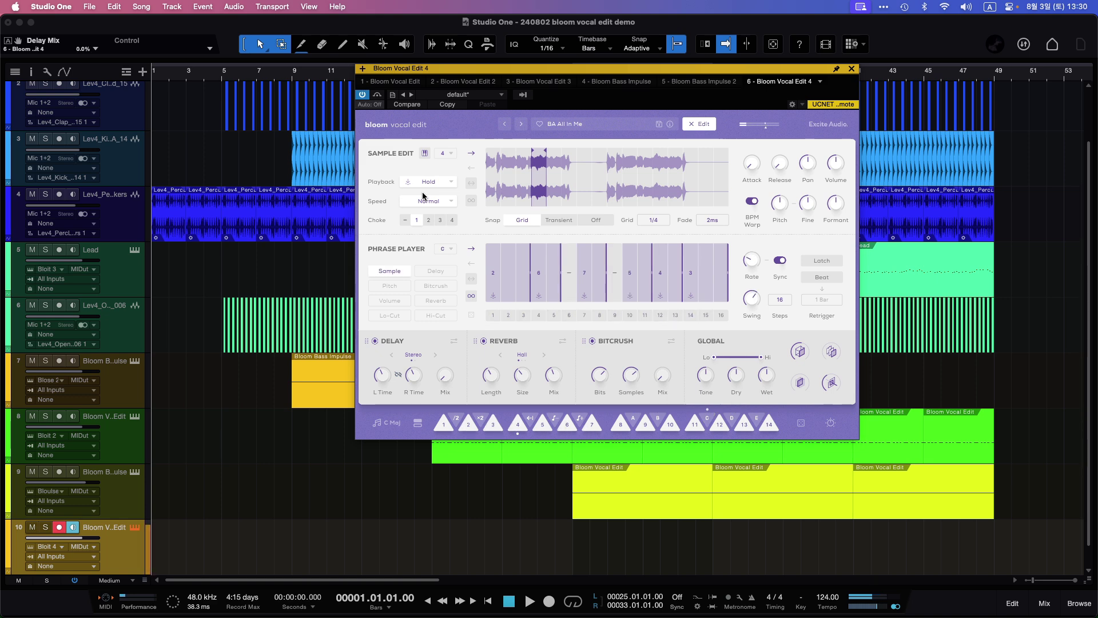
left_click(414, 201)
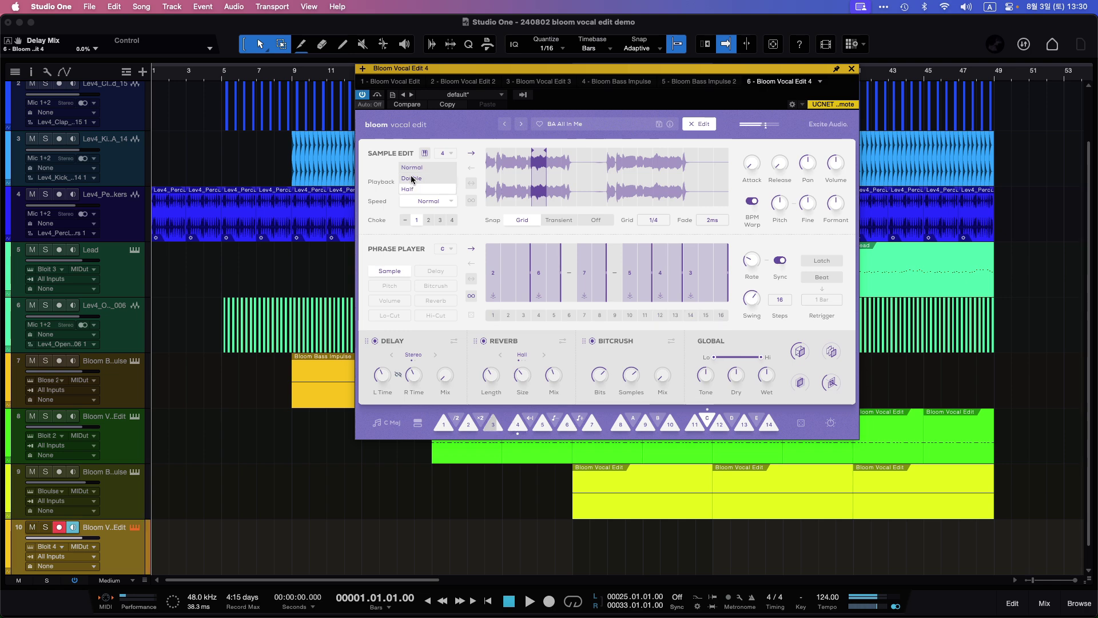
left_click(410, 179)
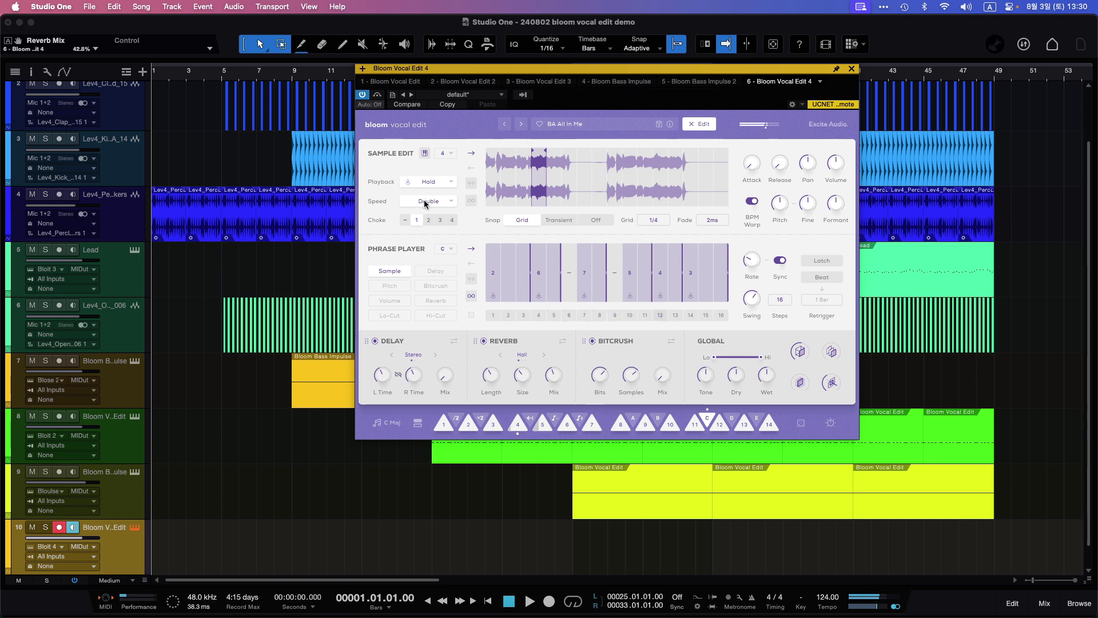
Advance to the BA Banger preset and shape phrase C's Bitcrush modulation as a ramp rising from zero to maximum.
left_click(522, 124)
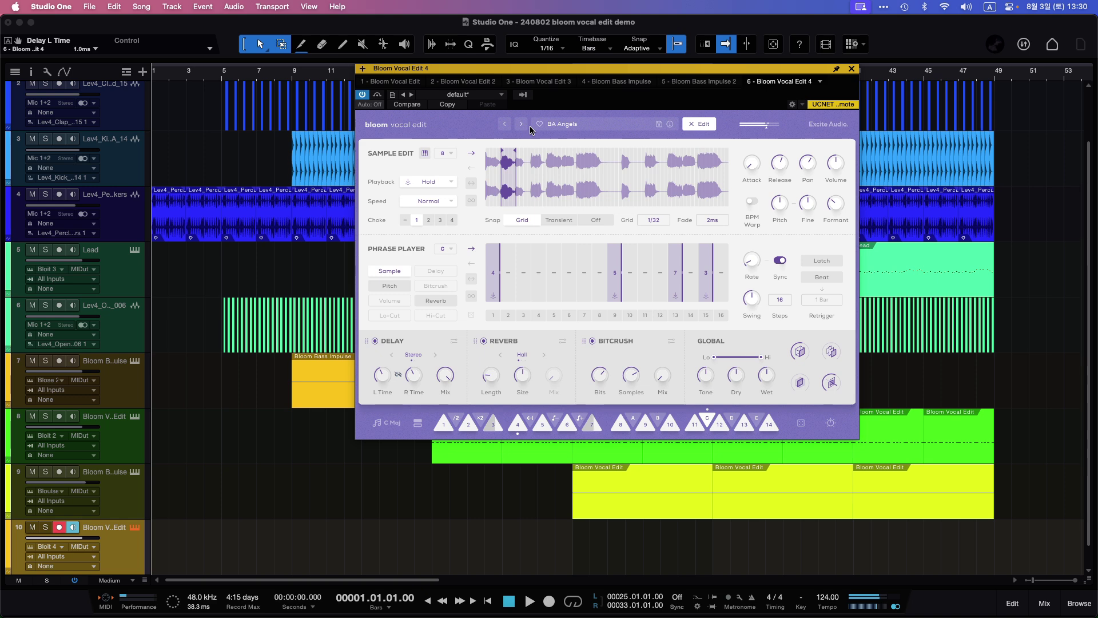
left_click(526, 126)
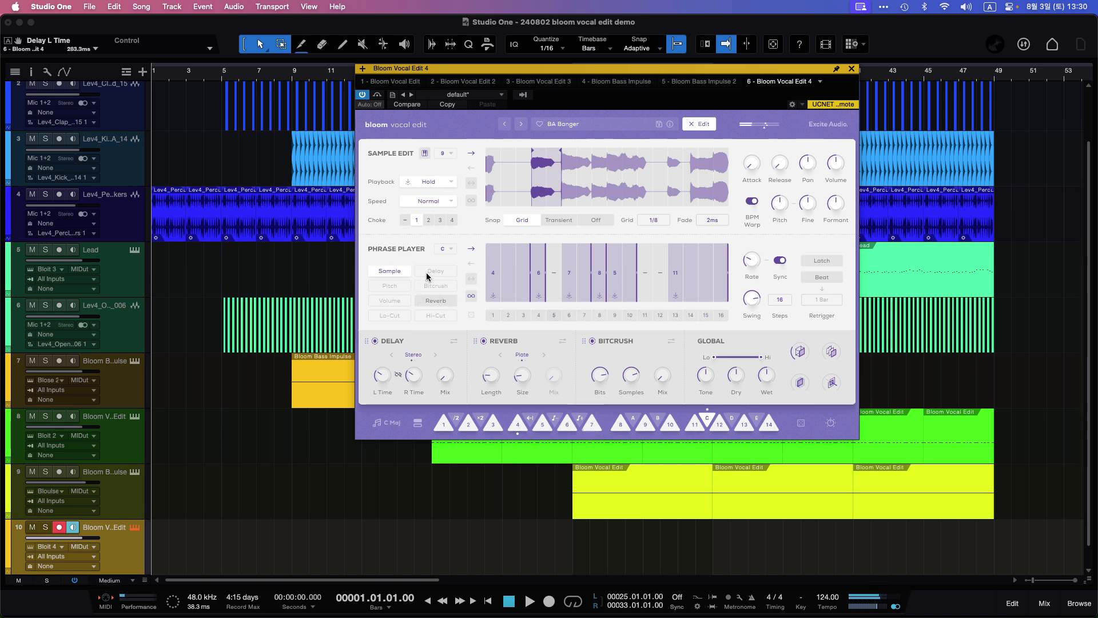
left_click(421, 288)
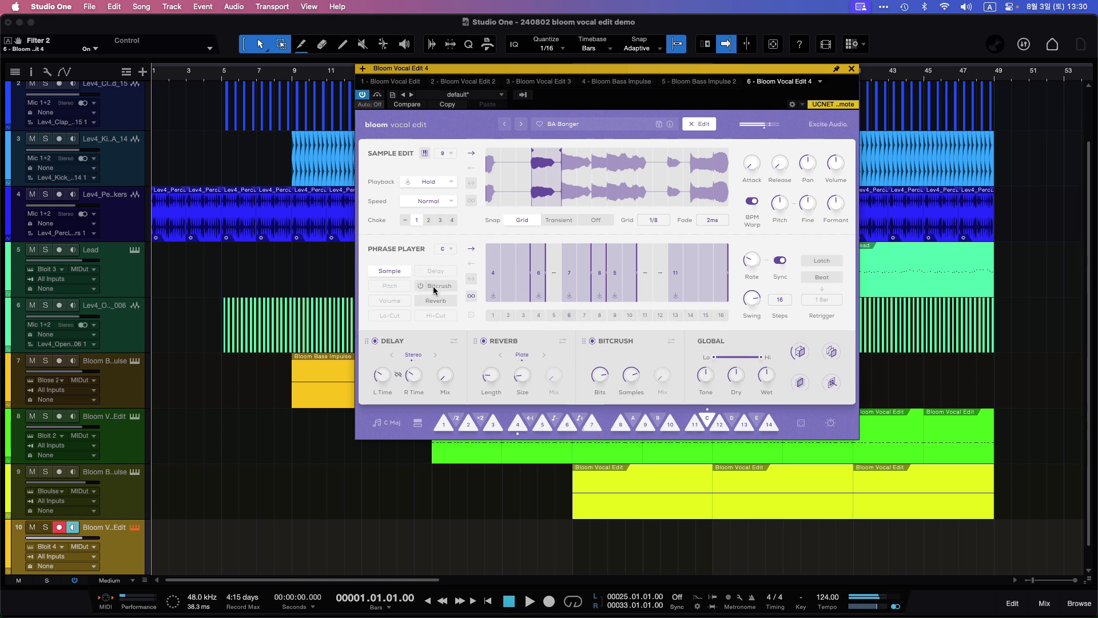
left_click(432, 288)
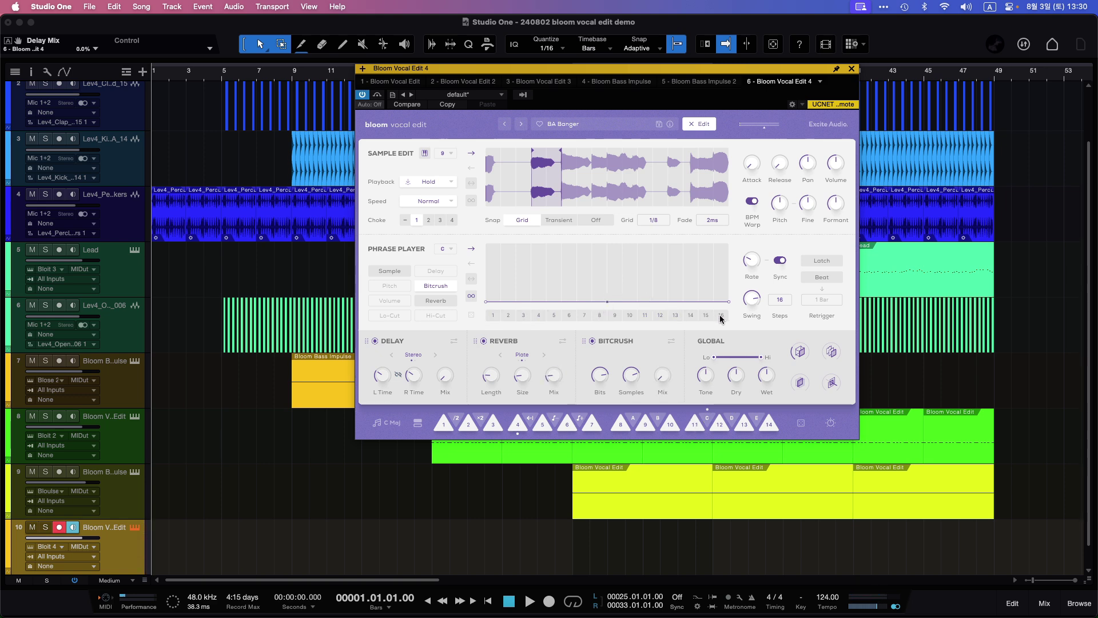
left_click_drag(711, 293, 659, 238)
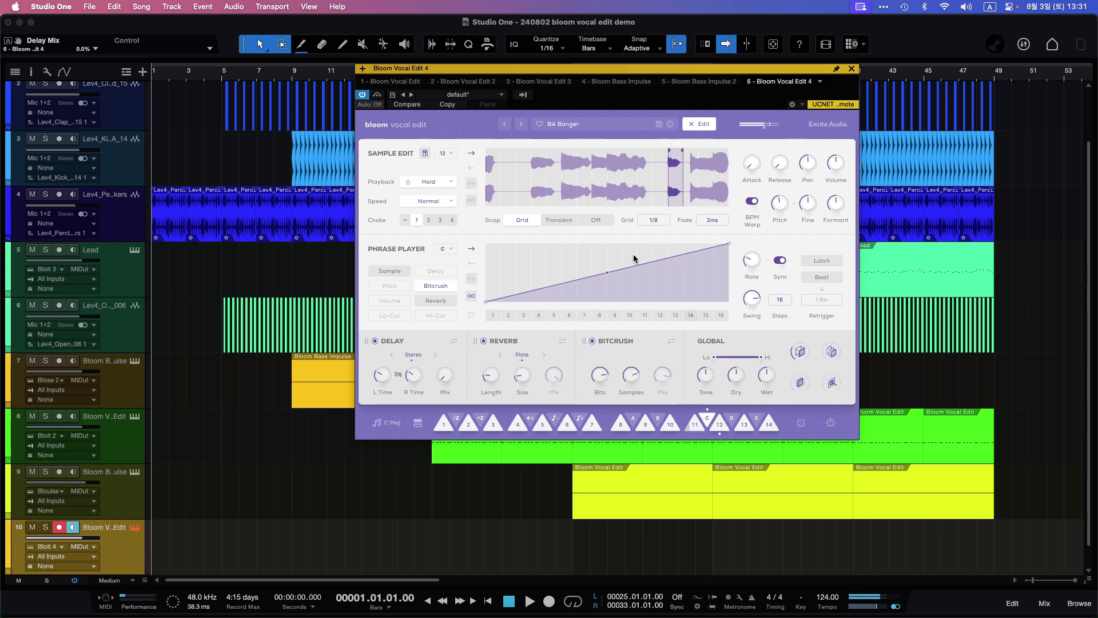
Enable Pitch modulation for phrase C, starting at maximum and curving steeply down to the centre level by mid-phrase.
left_click(371, 287)
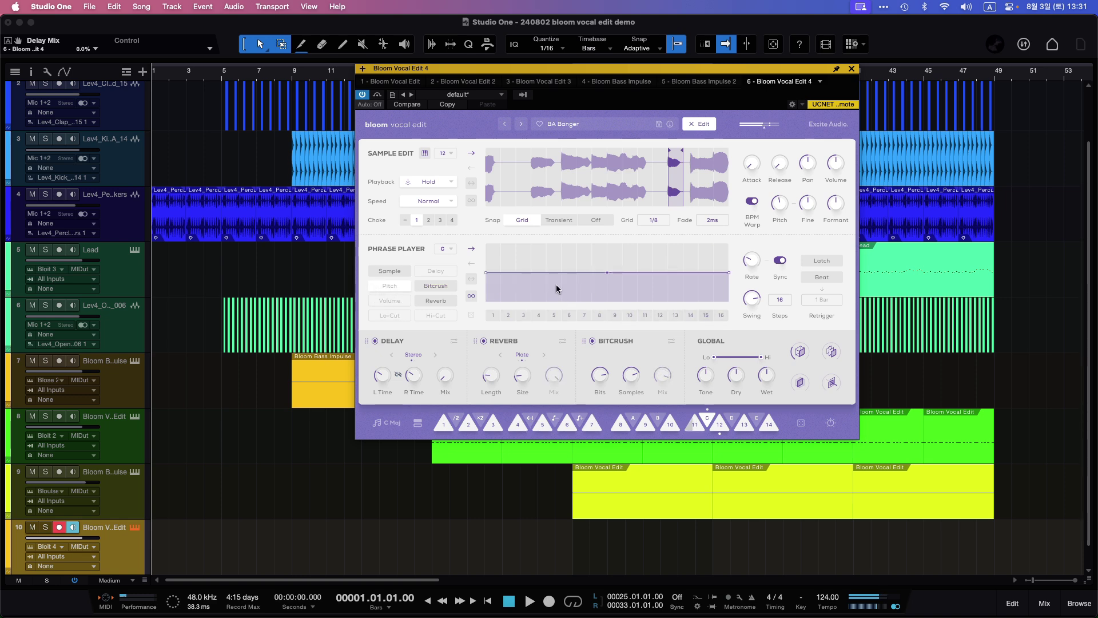
left_click_drag(485, 272, 486, 237)
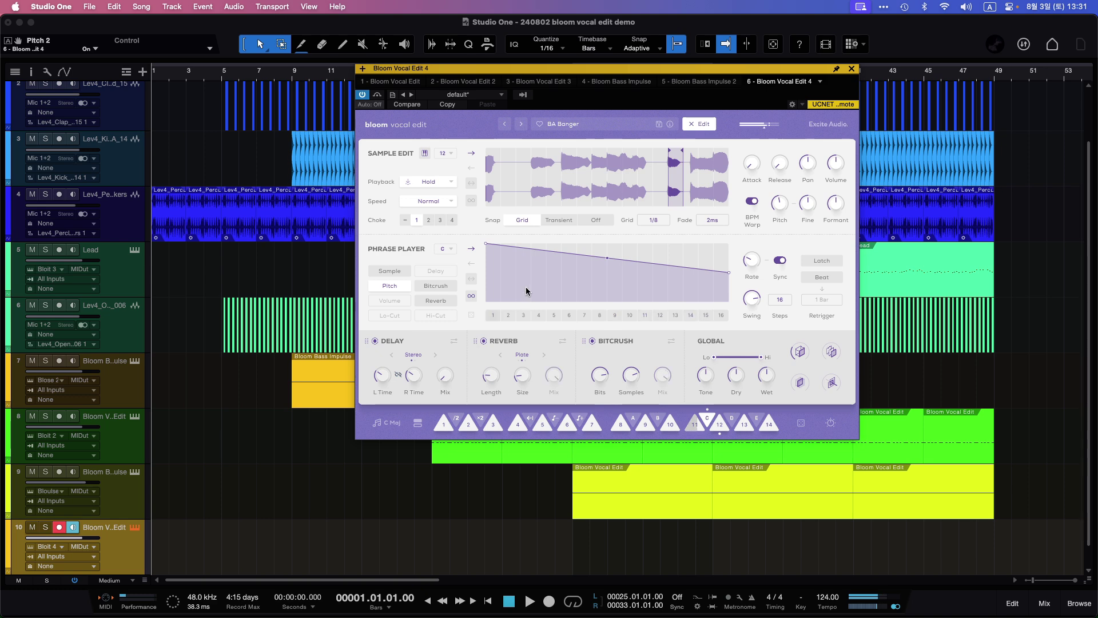
left_click_drag(603, 259, 607, 268)
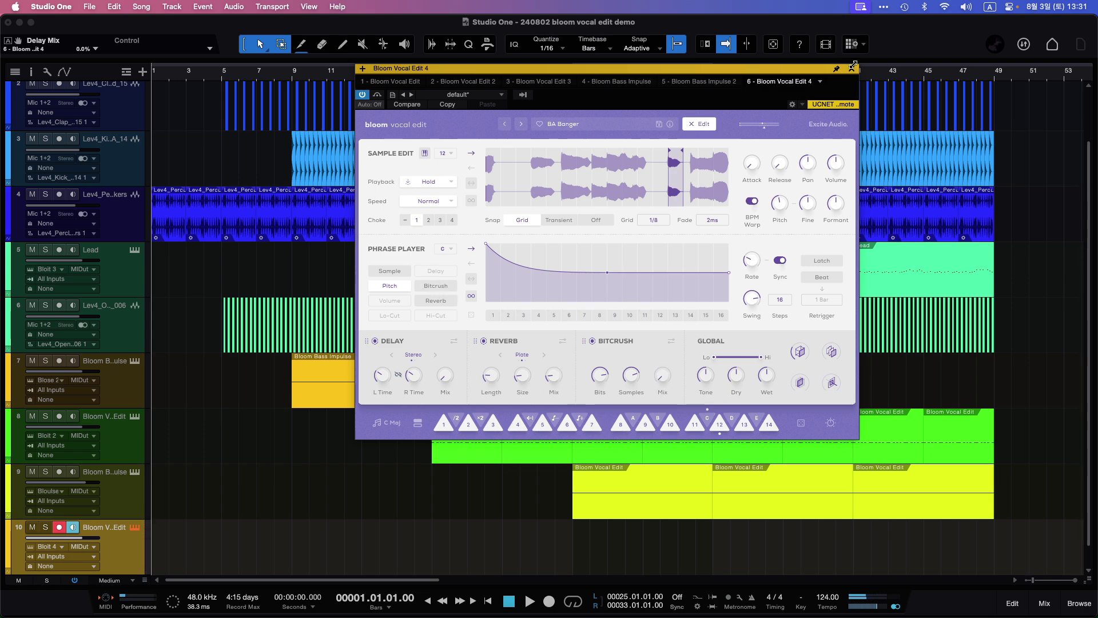
Close the detailed edit view and check the plugin's registration window, dismissing it.
left_click(691, 125)
left_click(821, 130)
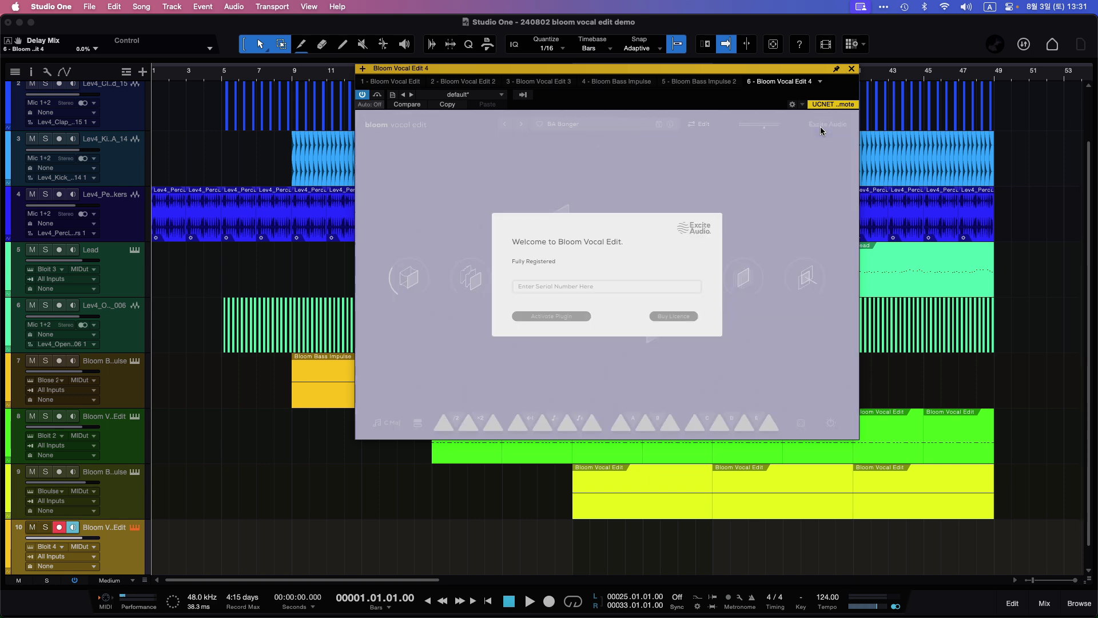
left_click(652, 356)
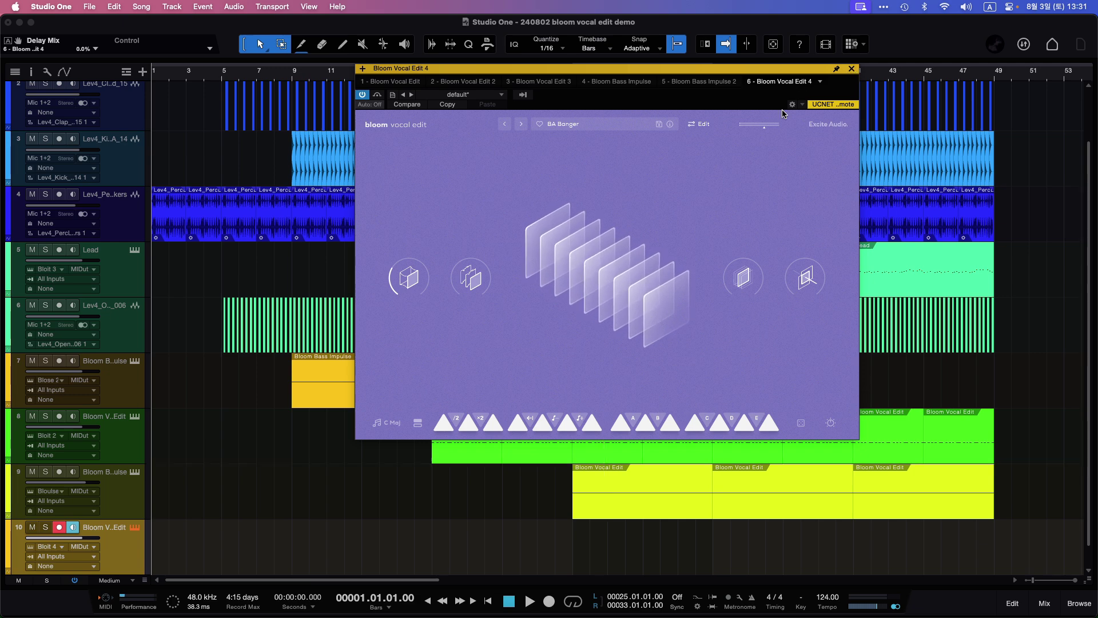
Review the instruments on the Bloom Vocal Edit, Lead and Bloom Bass Impulse tracks one after another, closing the plugin window at the end.
left_click(851, 68)
scroll(490, 422, "up", 2)
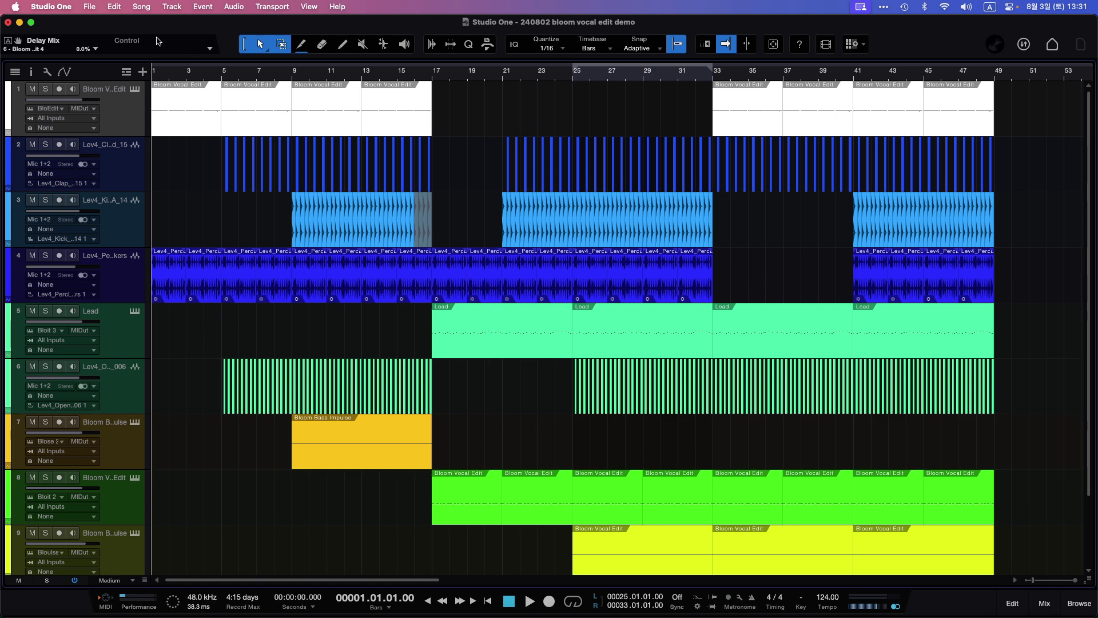
left_click(135, 90)
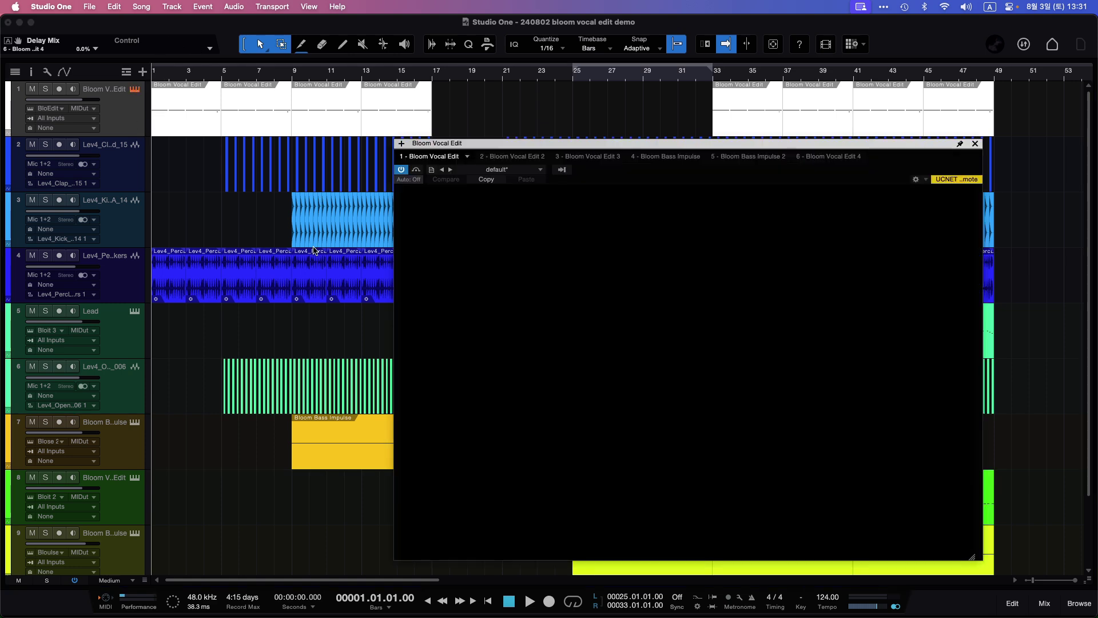
left_click(134, 311)
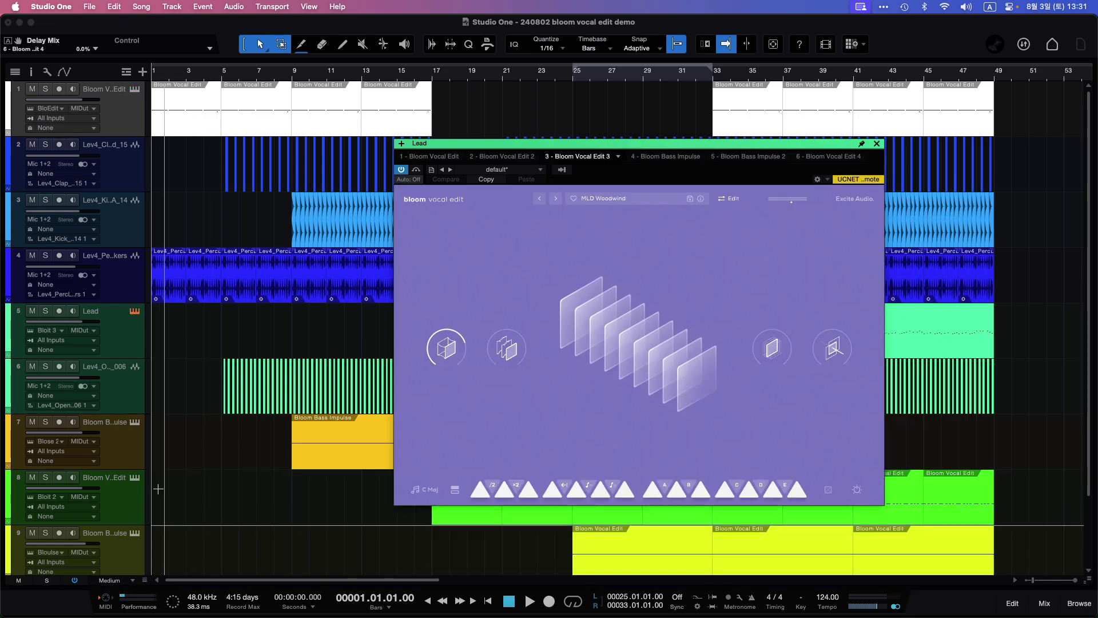
left_click(135, 477)
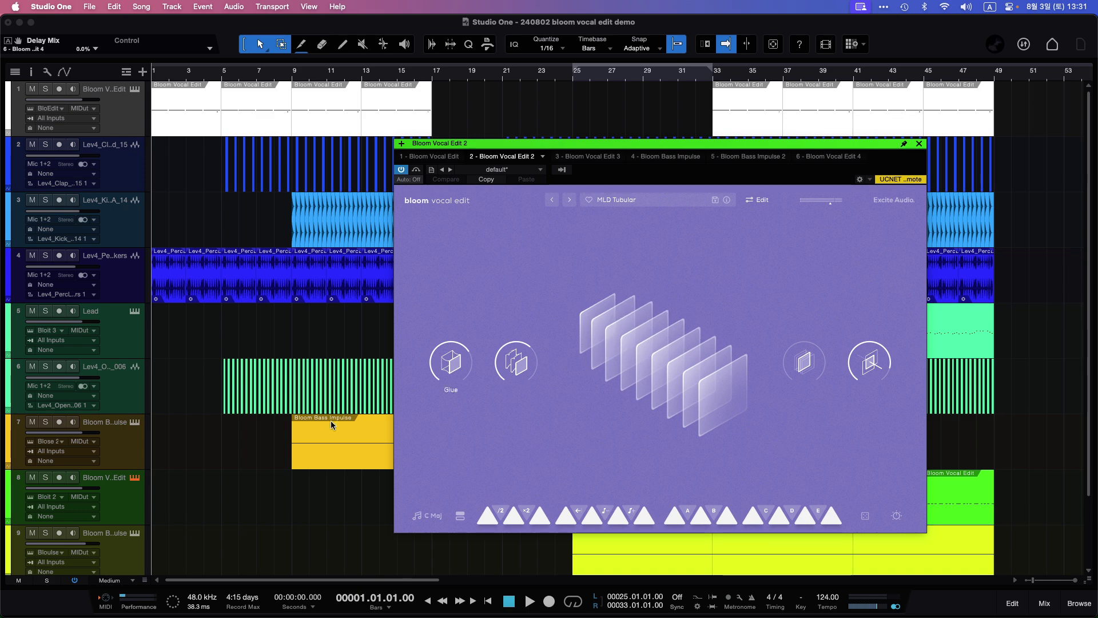
left_click(134, 540)
left_click(133, 540)
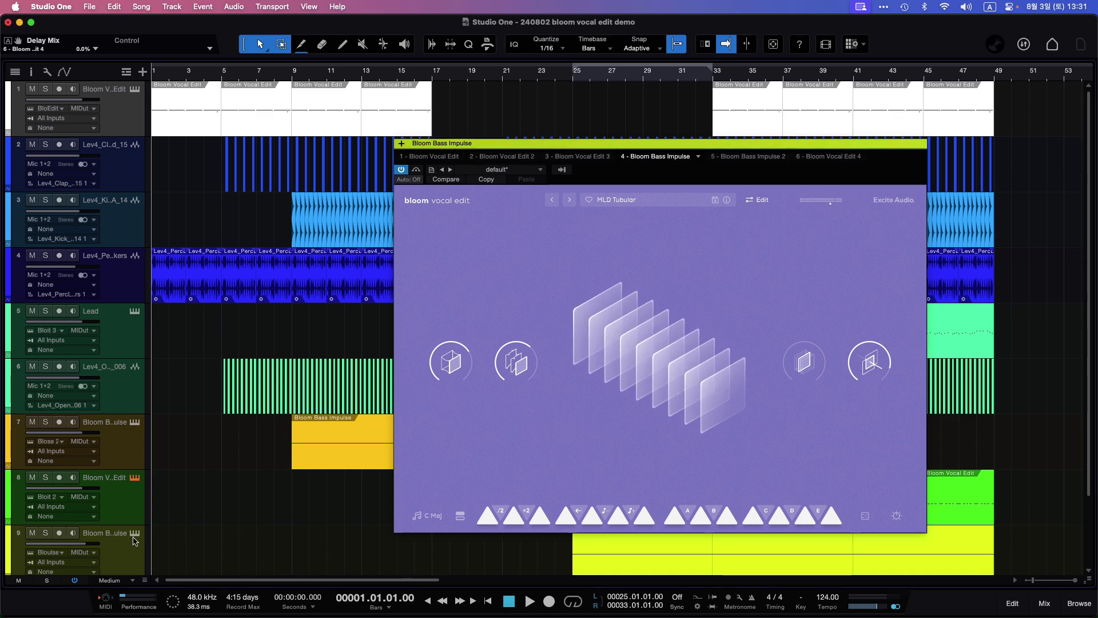
left_click(134, 422)
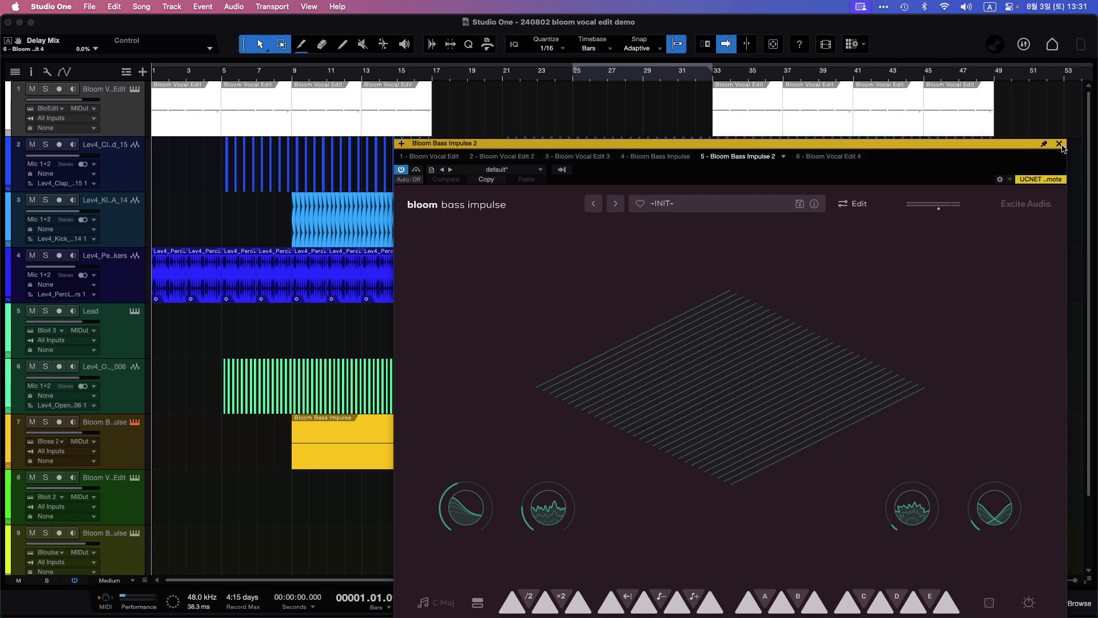
left_click(1059, 144)
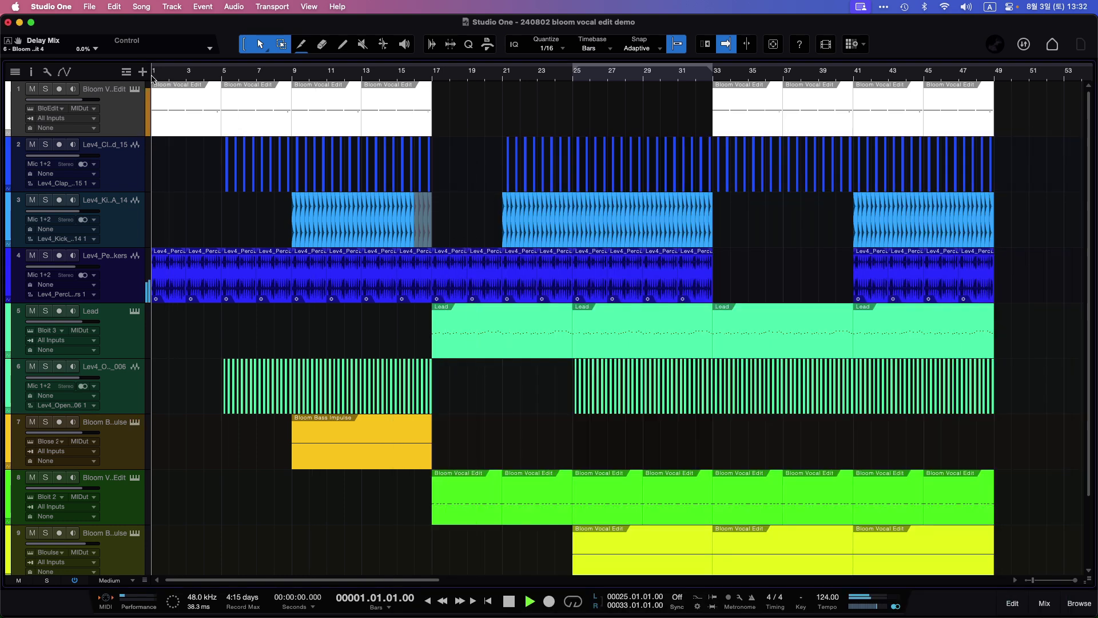
Play the song from bar 1 with track 1's Bloom Vocal Edit instrument open, and set the track height to Normal.
key("space")
left_click(110, 109)
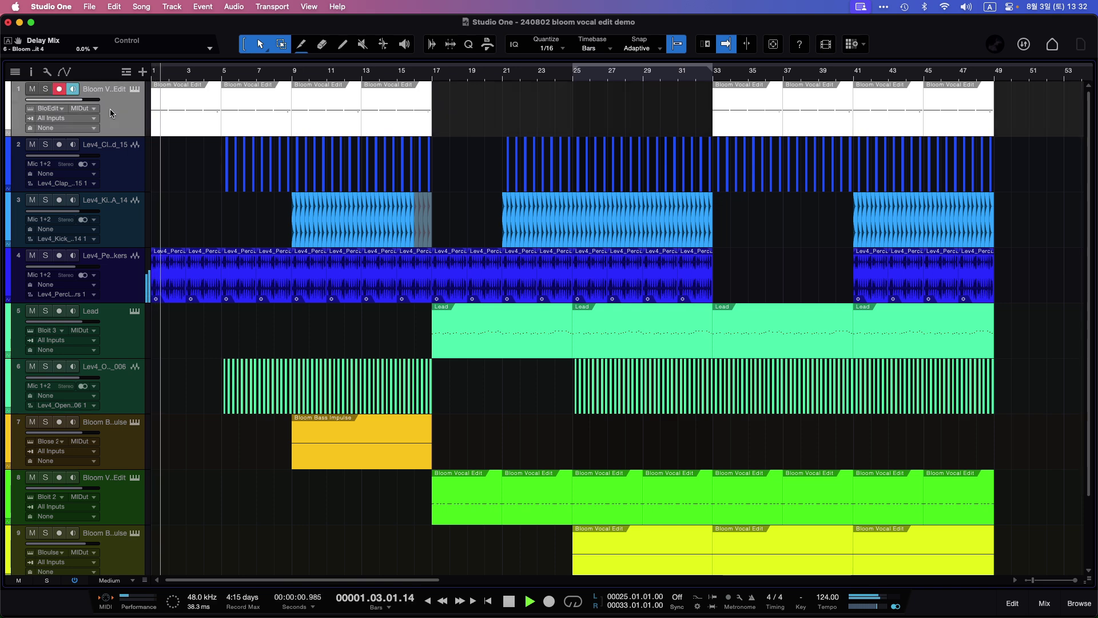
left_click(132, 90)
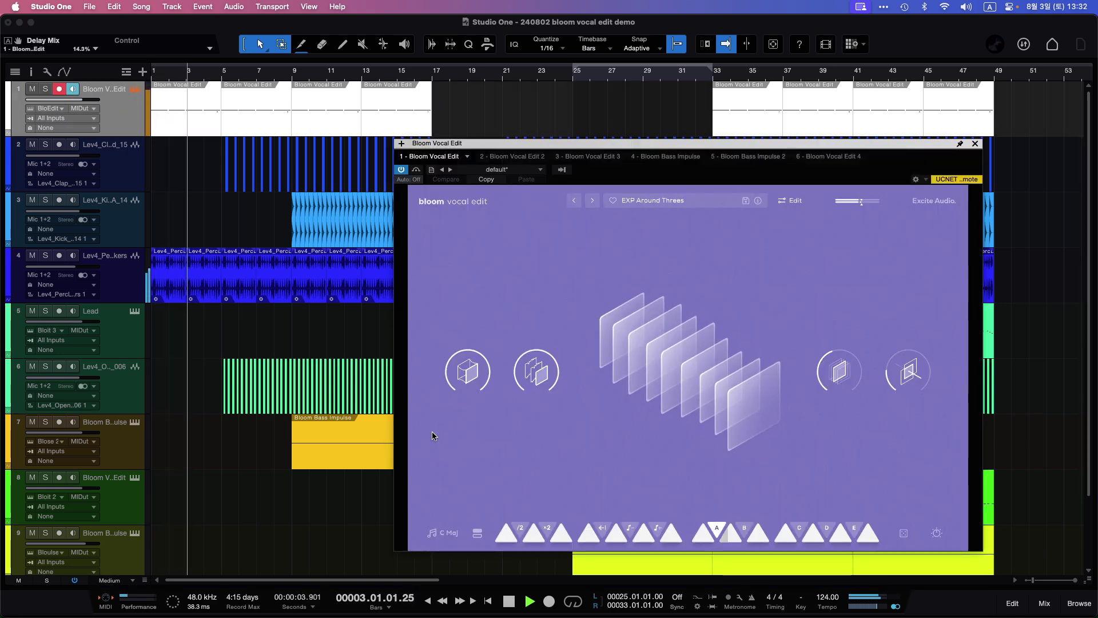
key("shift+w")
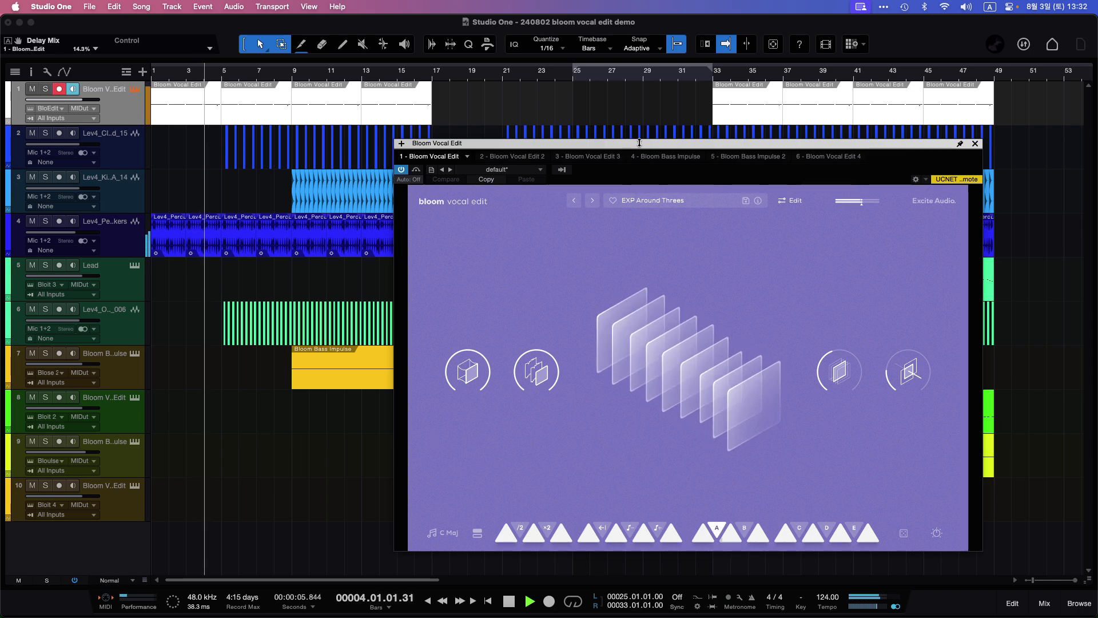
left_click_drag(639, 143, 638, 126)
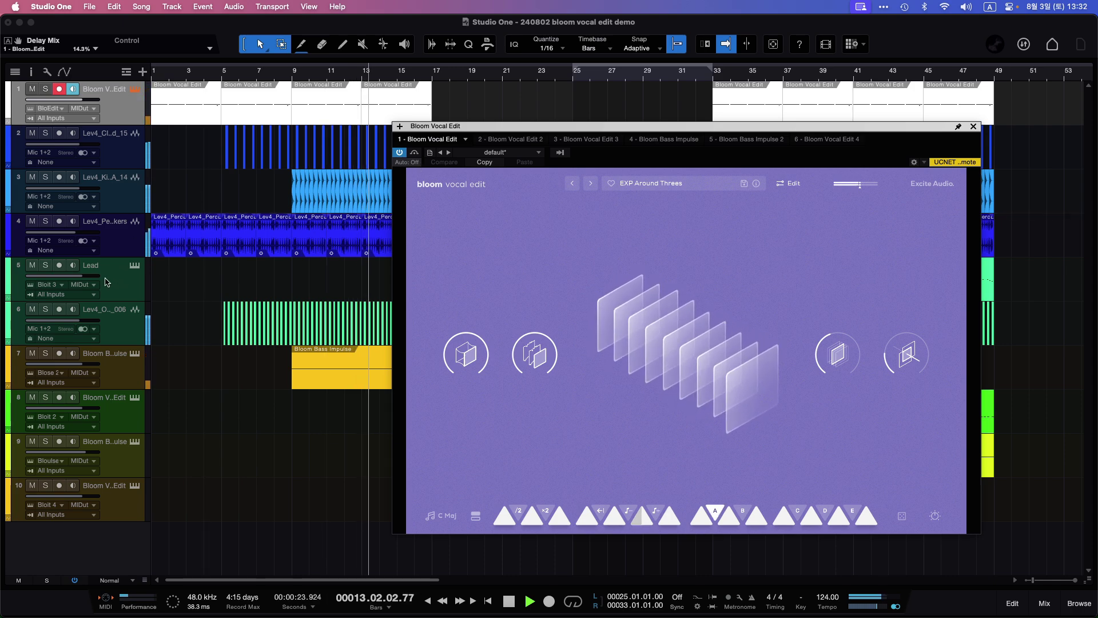
Show track 7's Bloom Bass Impulse 2 instrument during playback and reposition its window over the arrangement.
left_click(134, 379)
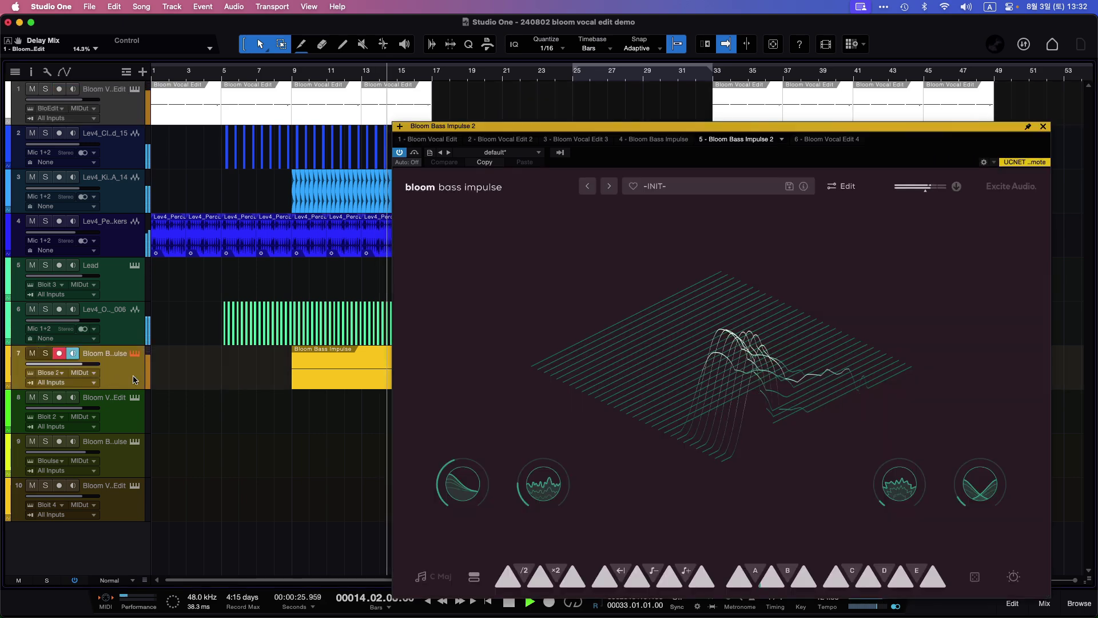
left_click_drag(670, 132, 680, 107)
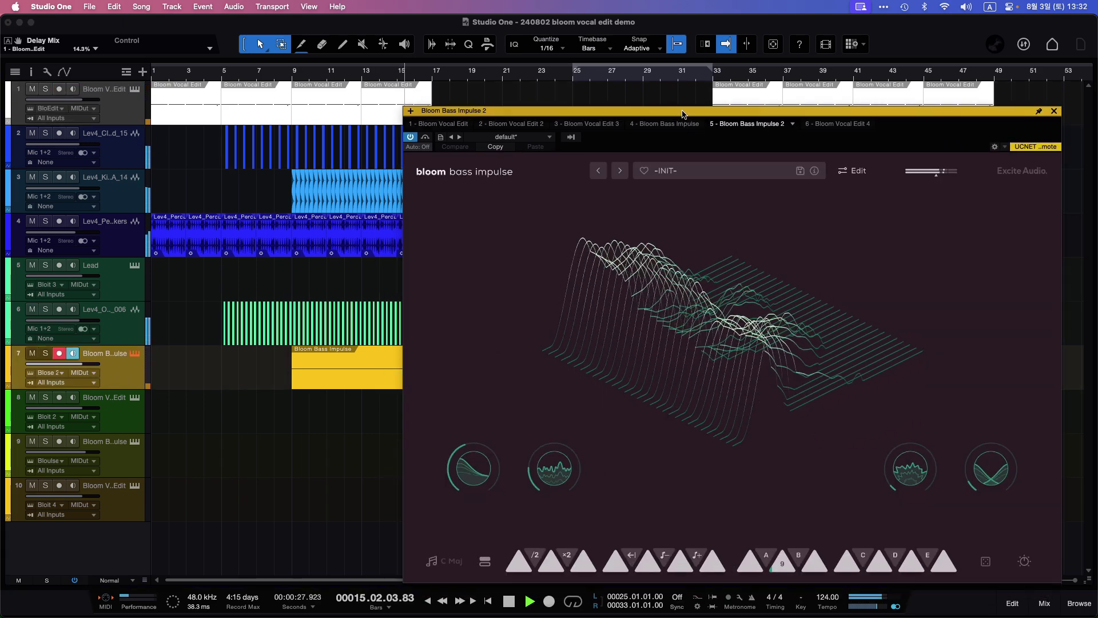
scroll(298, 326, "right", 10)
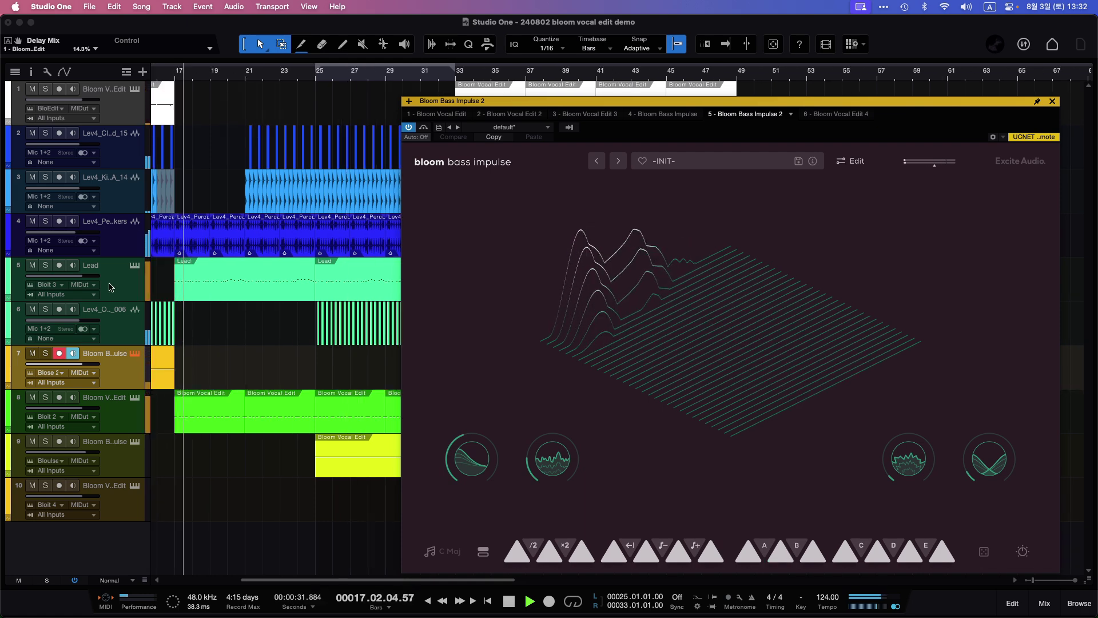
View the Lead track's instrument in solo, and follow playback to bar 33 with track 8's Bloom Vocal Edit 2 open.
left_click(113, 289)
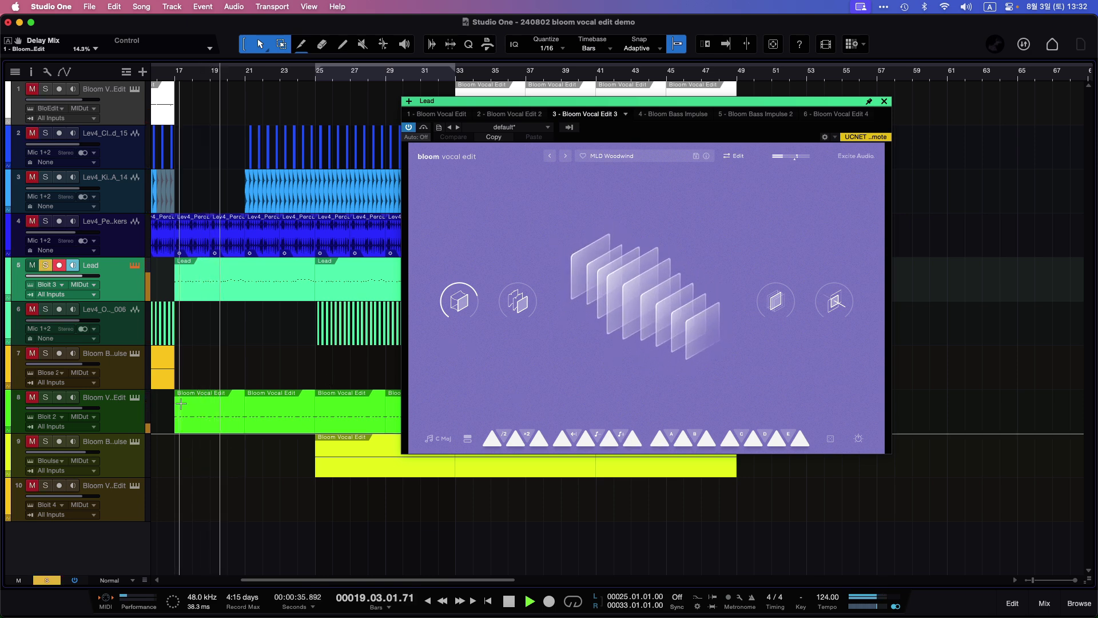
left_click(113, 402)
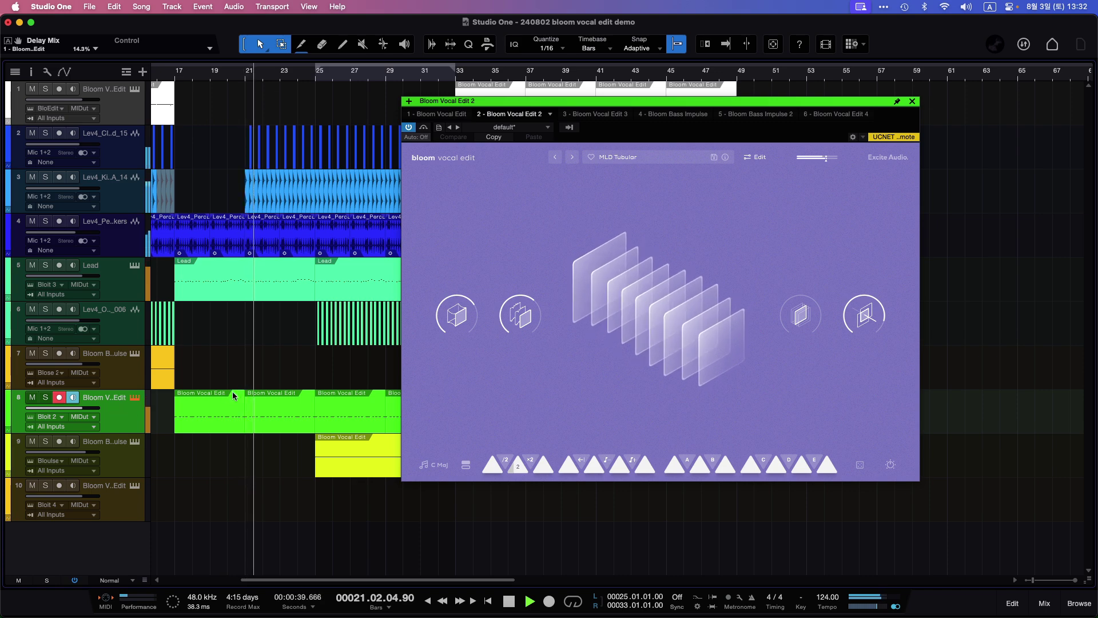
scroll(252, 386, "right", 3)
scroll(253, 386, "right", 2)
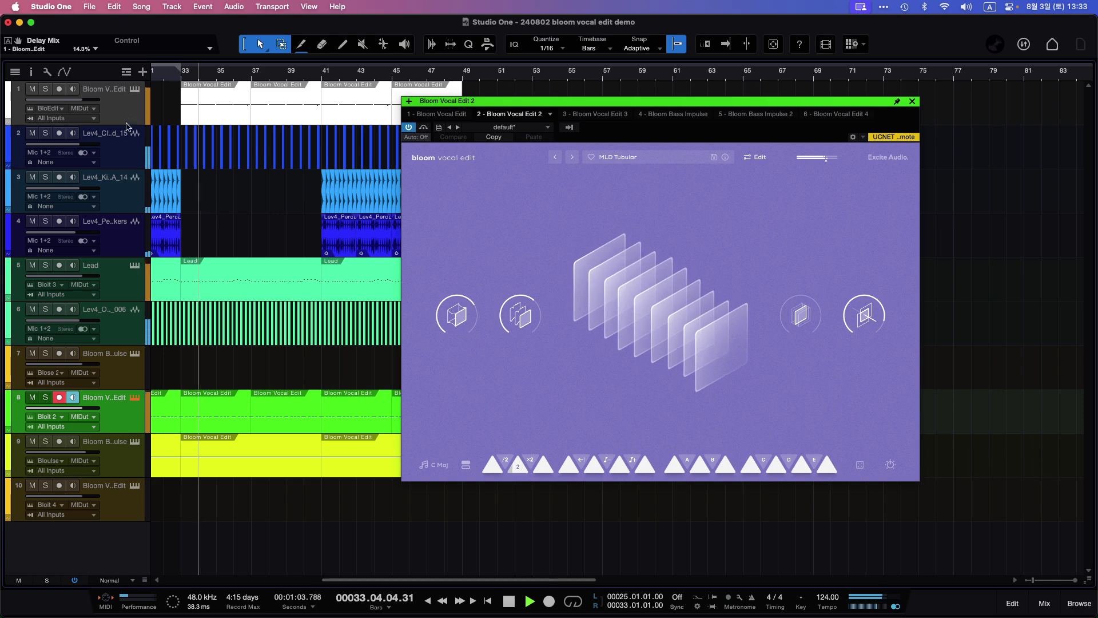
View the instruments of tracks 1, 5 and 9 during the final section, and return the stopped playback to the song start.
left_click(136, 90)
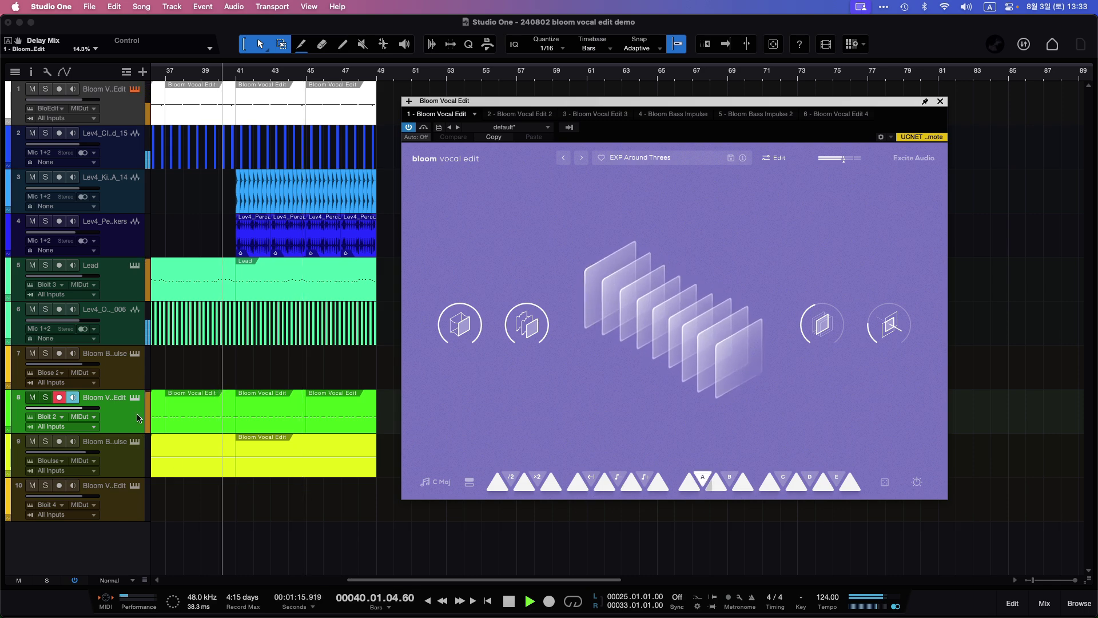
left_click(136, 282)
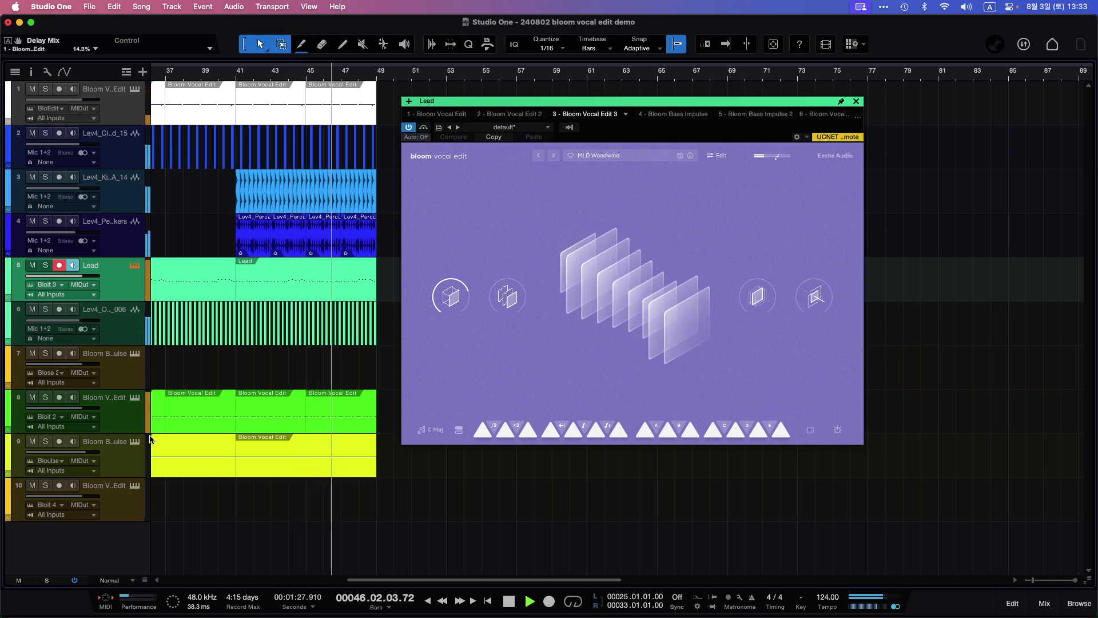
left_click(132, 457)
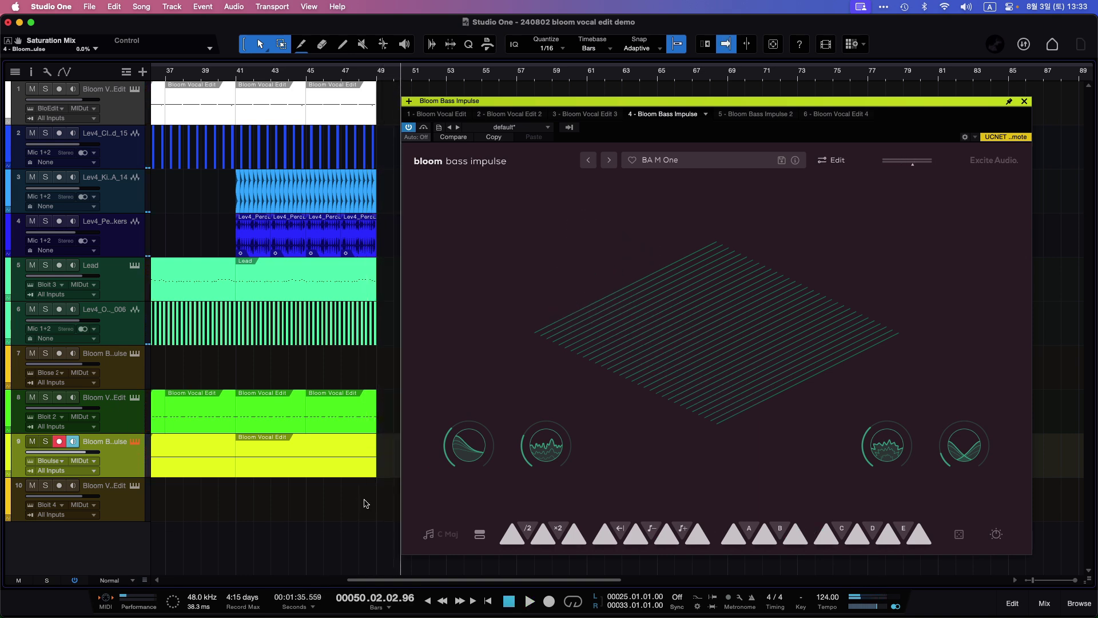
key("space")
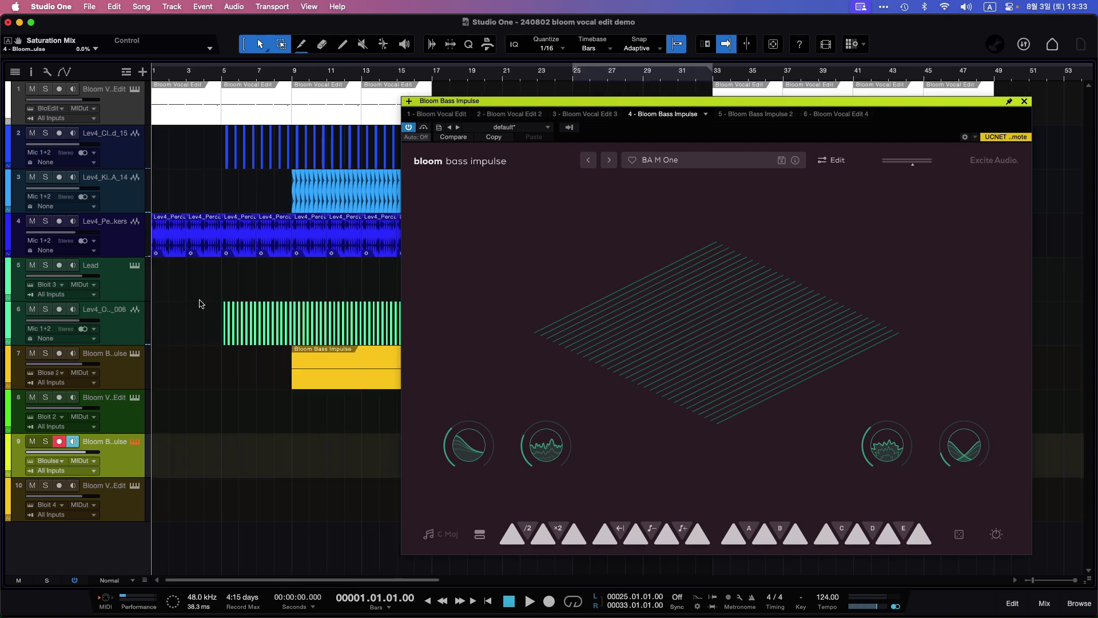
Solo track 7 with its Bloom Bass Impulse 2 instrument open and play its bass part.
left_click(122, 381)
key("s")
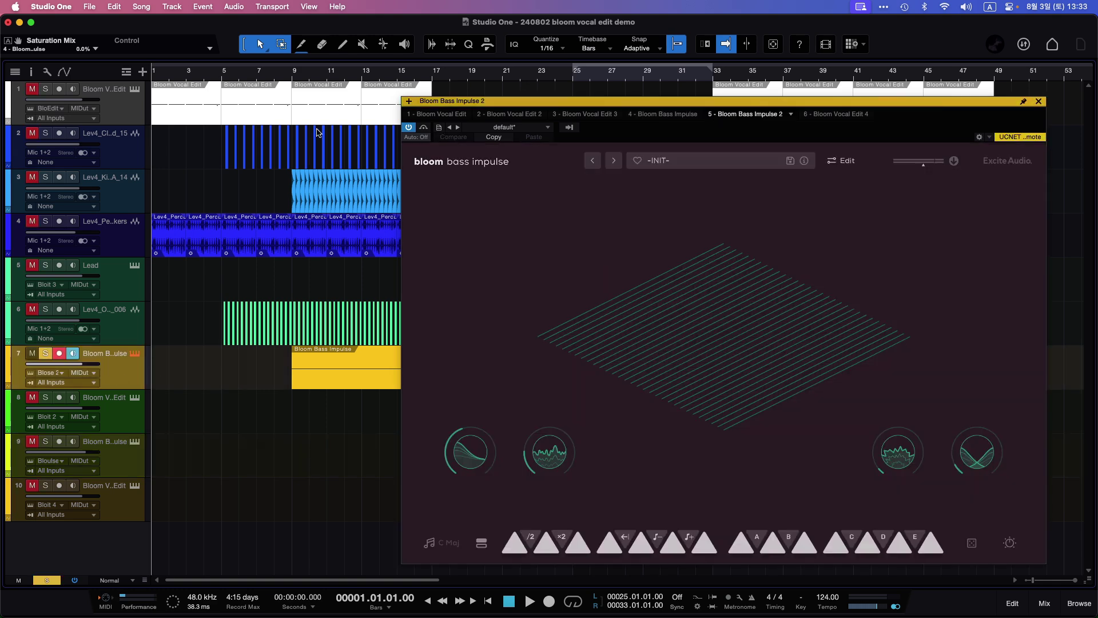
key("space")
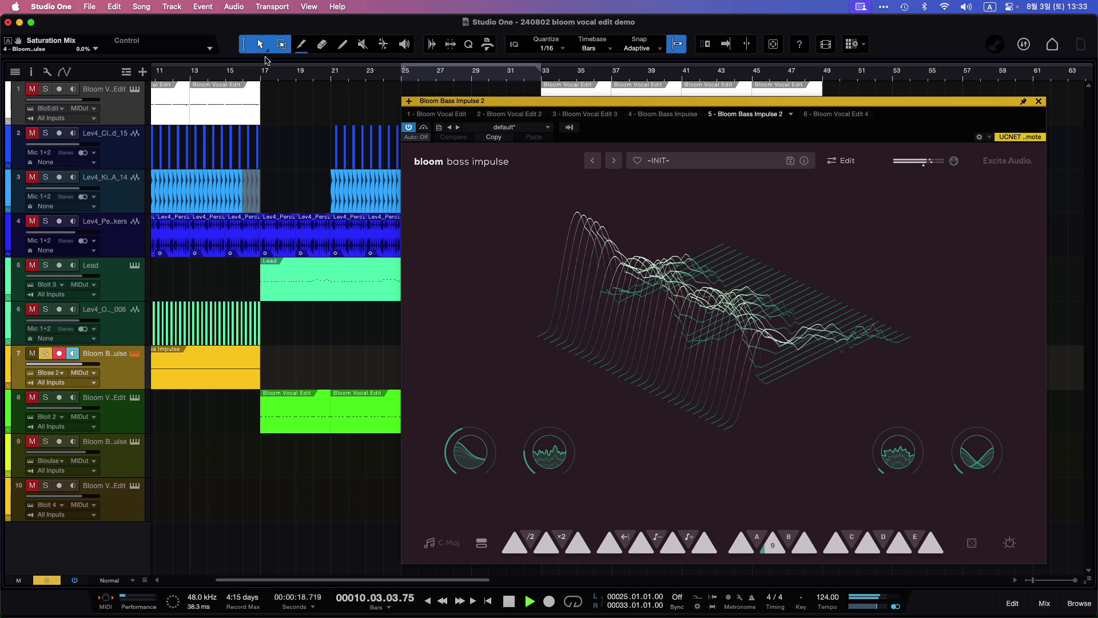
Continue playback from bar 17 with the solo switched to the Lead track and its Bloom Vocal Edit 3 instrument open.
left_click(263, 74)
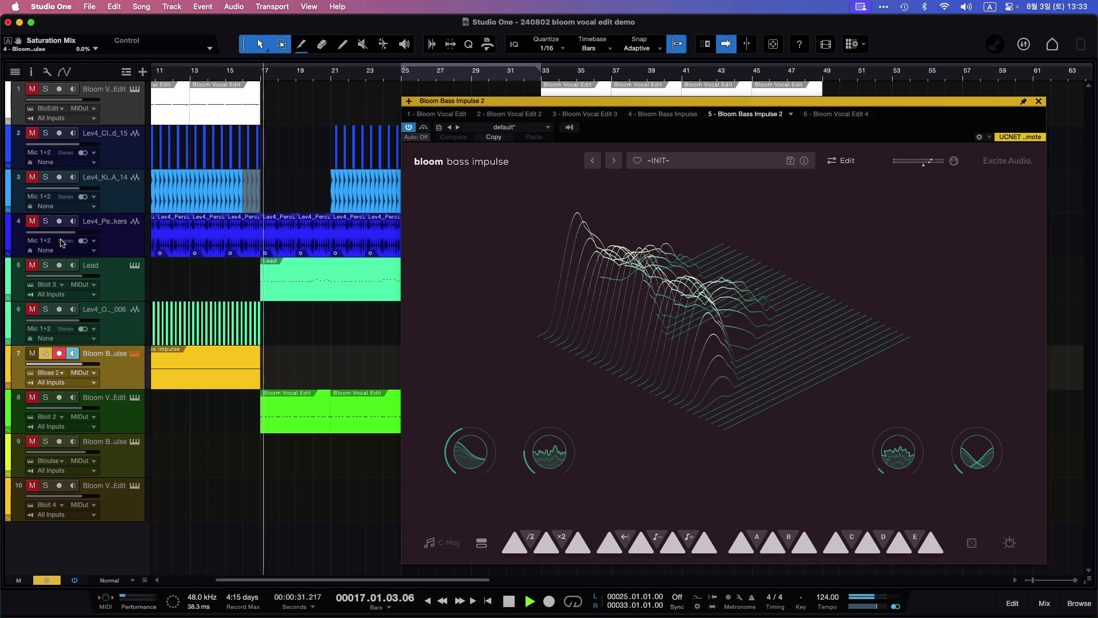
left_click(45, 265)
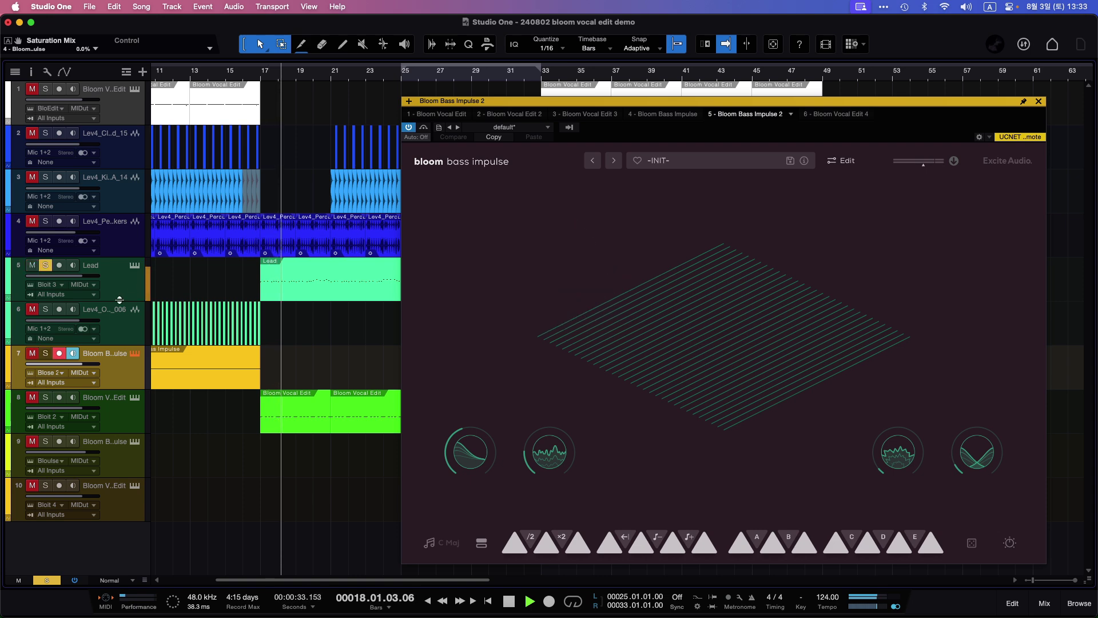
left_click(136, 268)
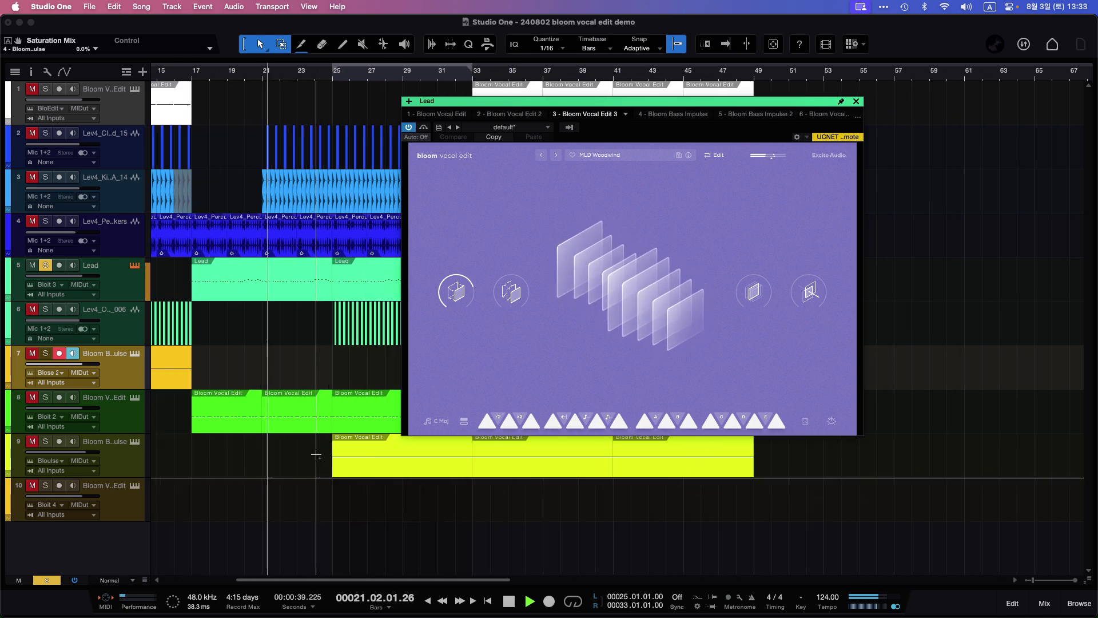
Add track 8 to the solo and open its Bloom Vocal Edit 2 instrument to hear it together with the Lead.
left_click(32, 397)
left_click(45, 397)
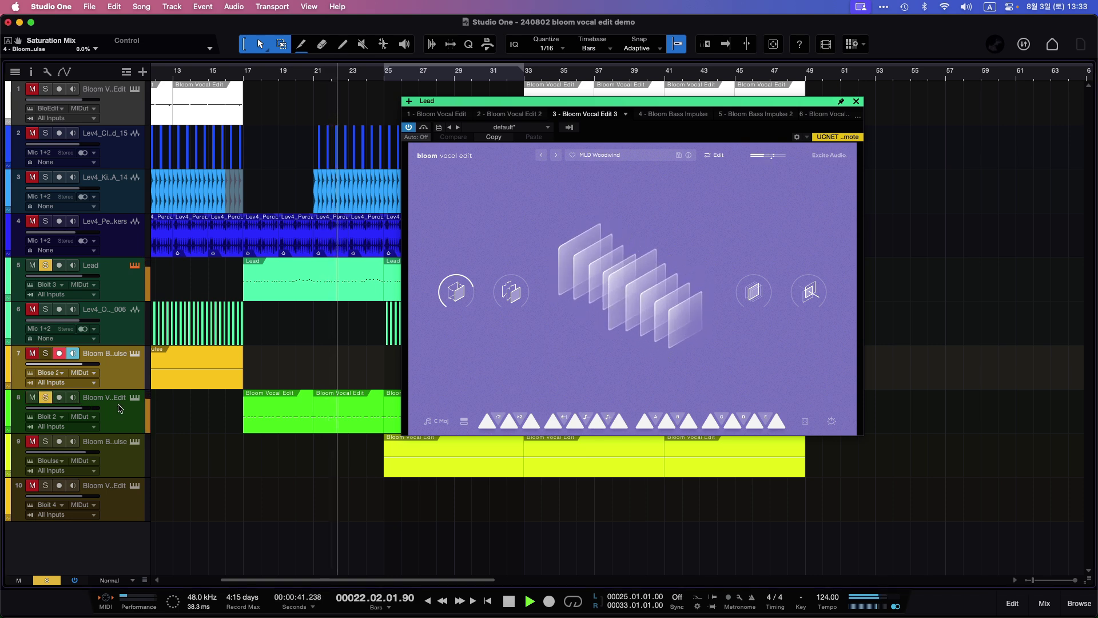
left_click(135, 397)
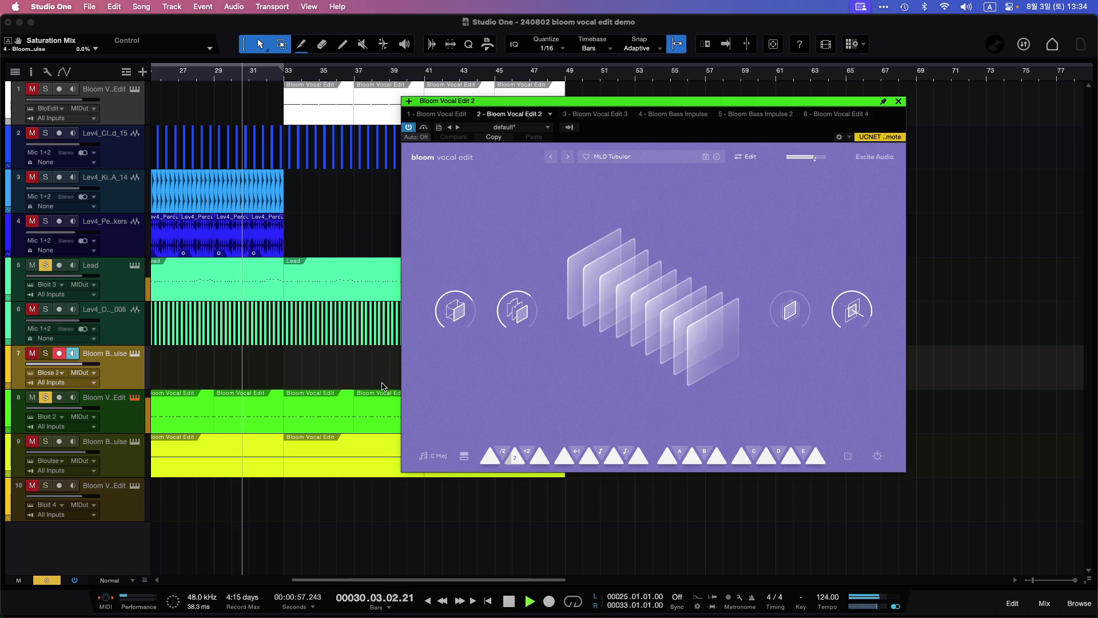
Remove the solos from track 8 and the Lead, play the full mix through to the end and stop playback.
left_click(45, 398)
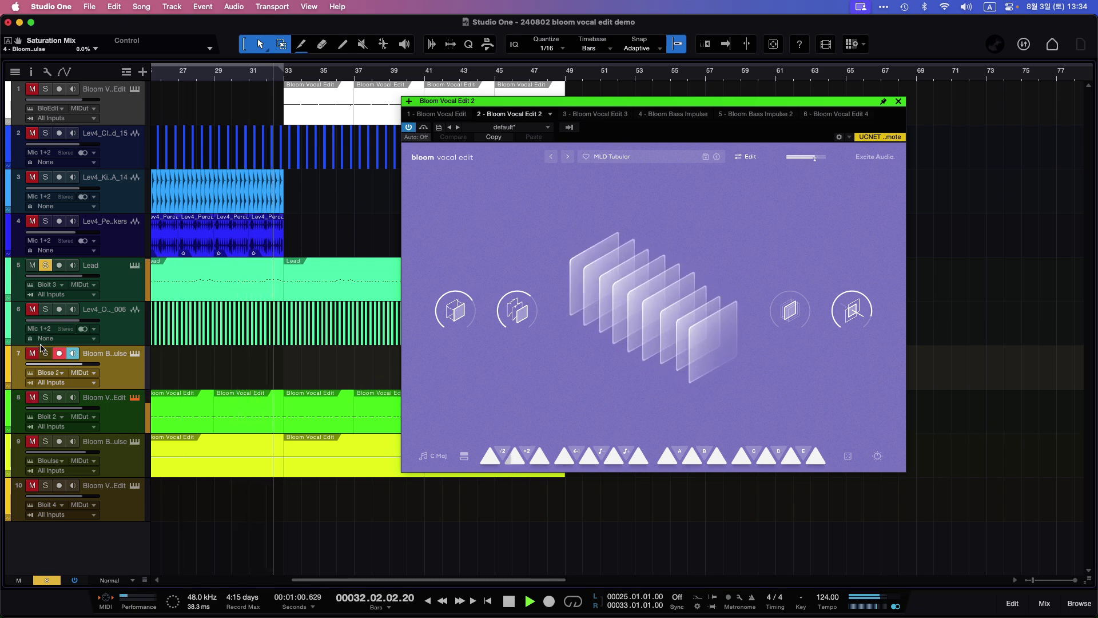
left_click(45, 265)
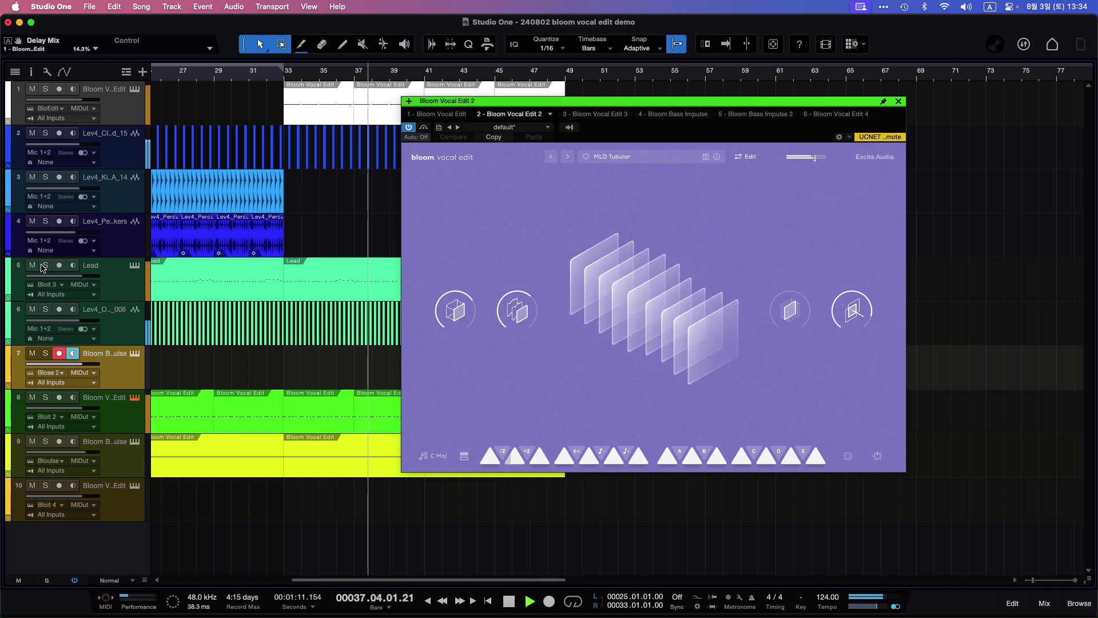
scroll(436, 506, "right", 5)
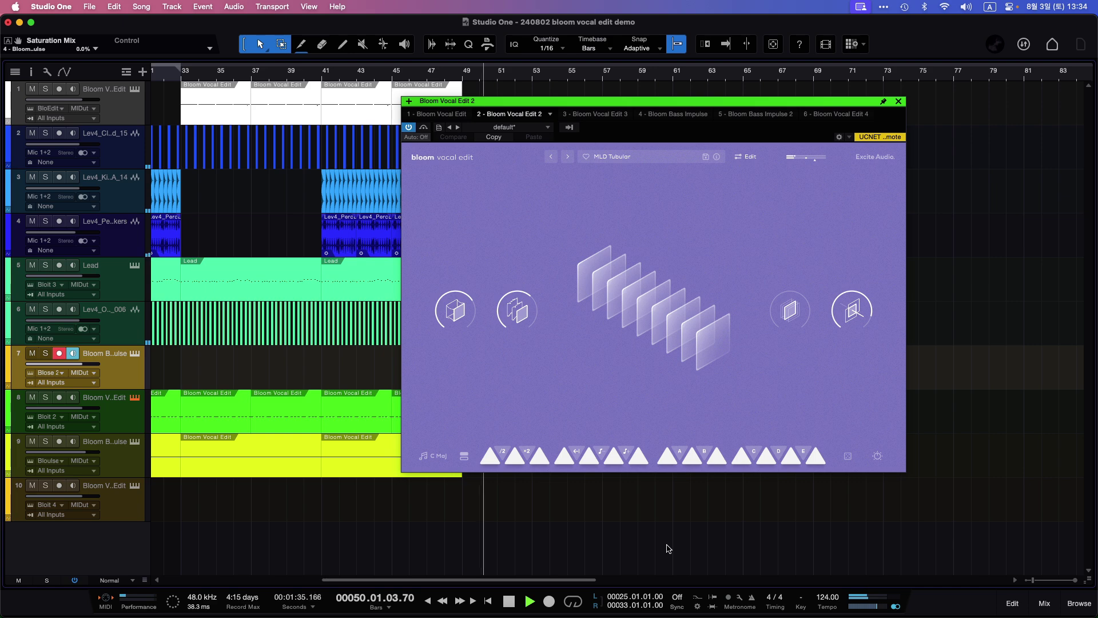
key("space")
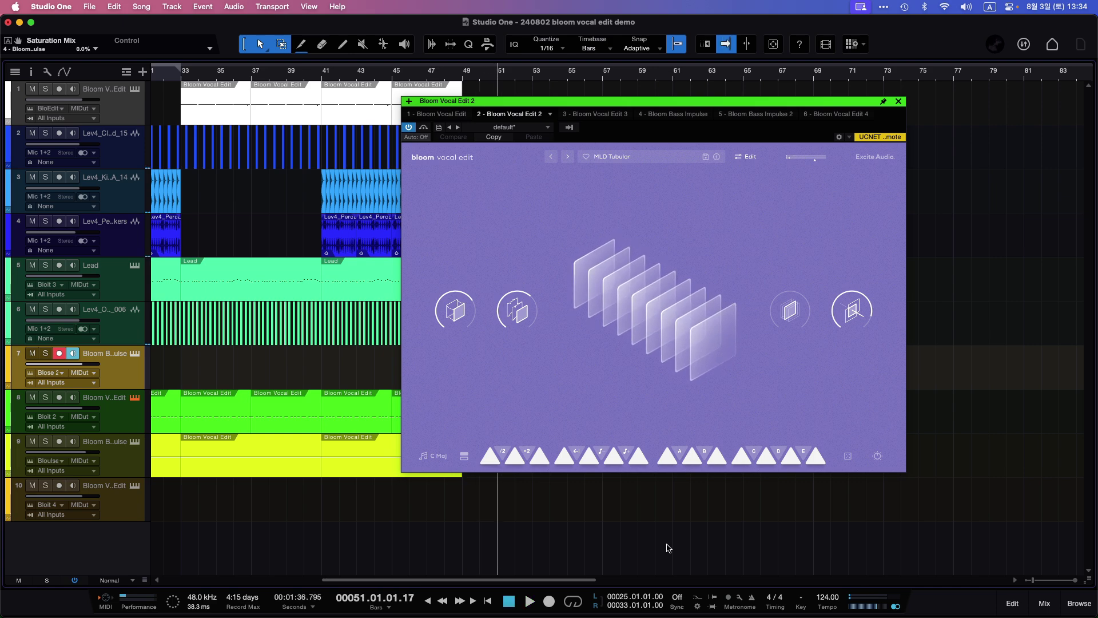